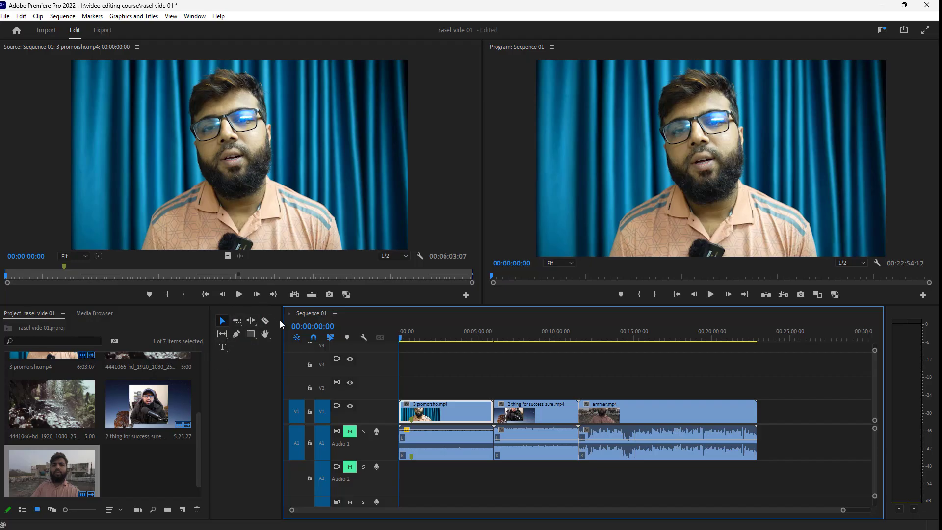
# - Resize the Tools panel so that its tools stack in one vertical column beside the timeline
pyautogui.moveTo(282, 320); pyautogui.dragTo(399, 320)
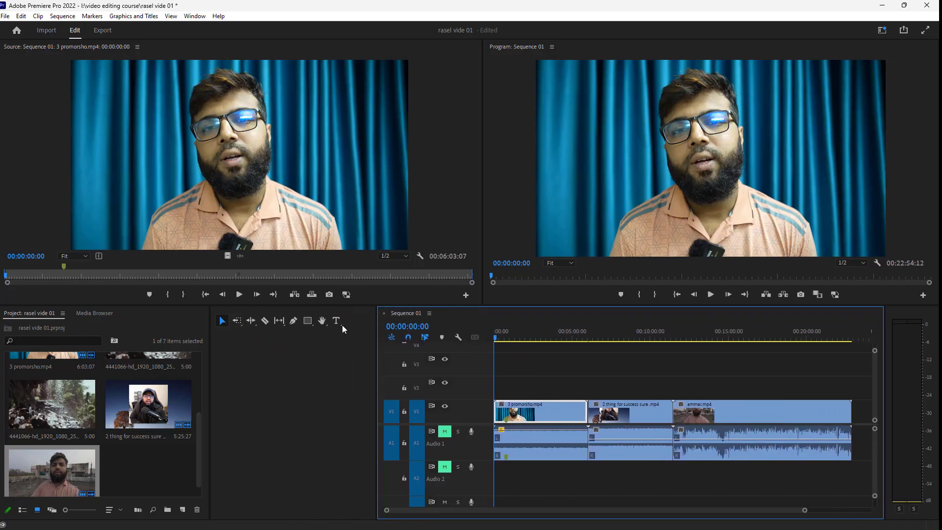
pyautogui.moveTo(377, 319); pyautogui.dragTo(228, 324)
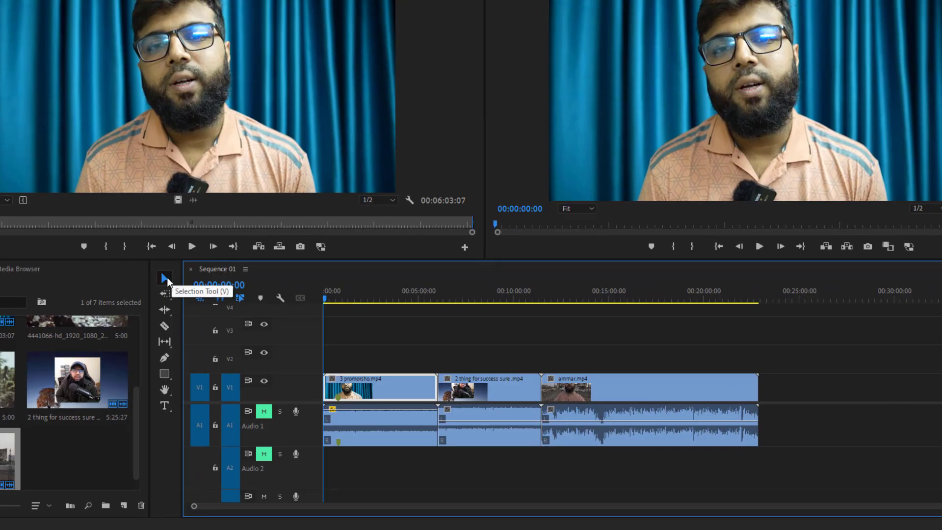
# - With the Selection tool, marquee-select the audio of ammar.mp4, and then the video and audio of 3 promorsho.mp4 instead
pyautogui.click(168, 281)
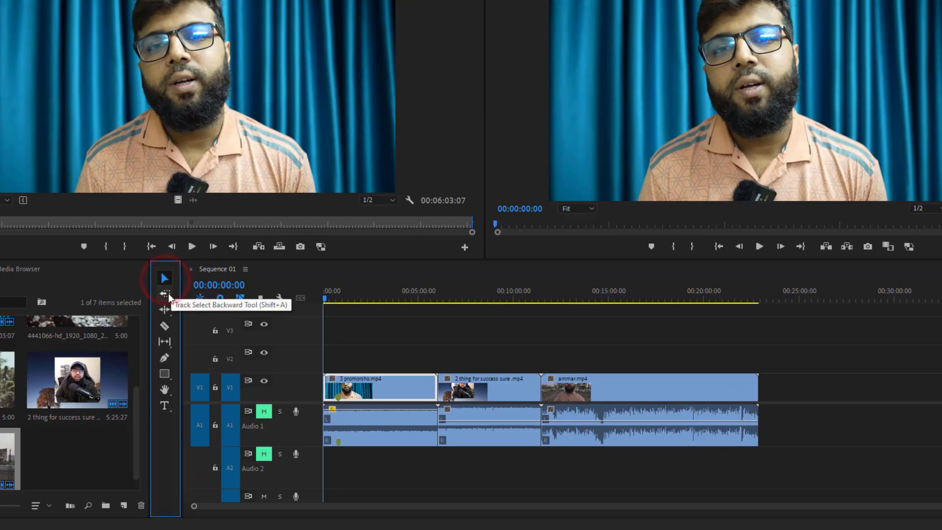
pyautogui.click(169, 296)
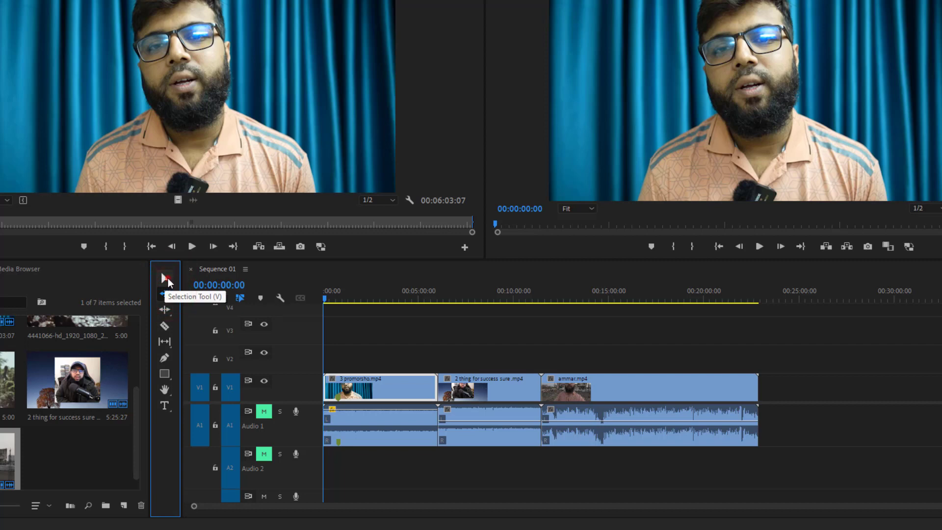
pyautogui.click(166, 279)
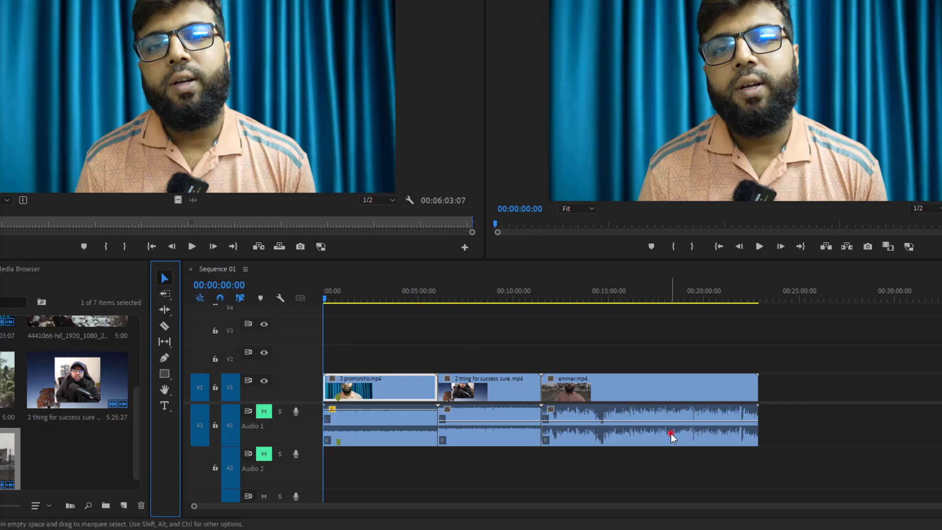
pyautogui.moveTo(670, 433); pyautogui.dragTo(766, 462)
pyautogui.moveTo(691, 455); pyautogui.dragTo(572, 425)
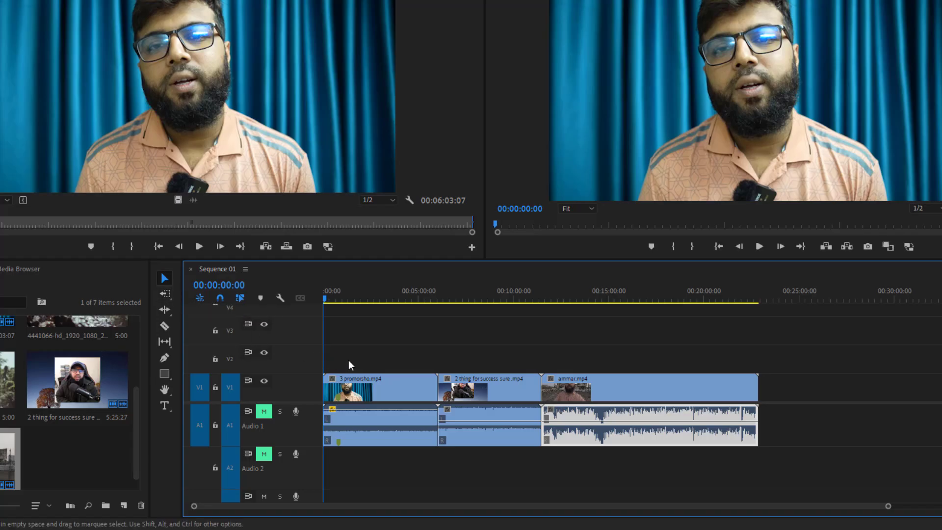
pyautogui.moveTo(357, 362); pyautogui.dragTo(349, 436)
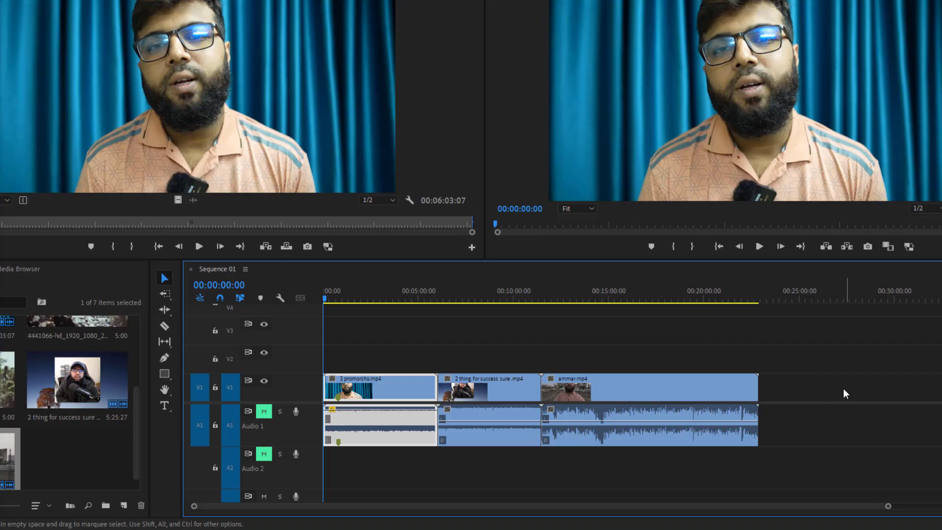
# - Use the Track Select Forward tool to raise the video of "2 thing for success sure .mp4" and ammar.mp4 to track V2
pyautogui.click(164, 296)
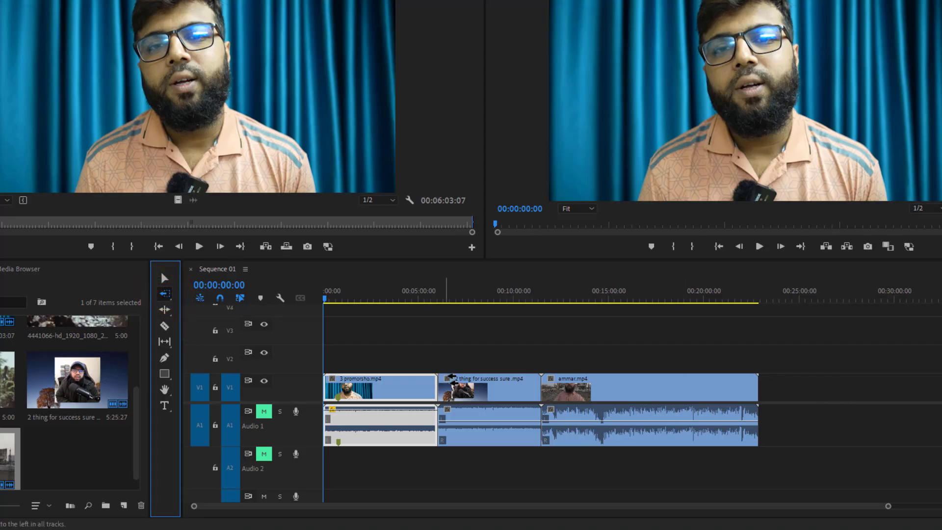
pyautogui.click(167, 294)
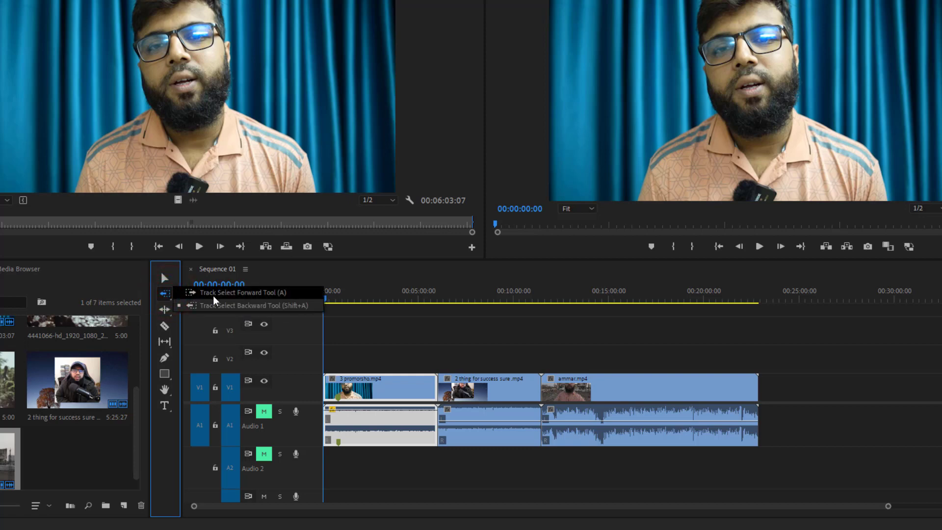
pyautogui.click(243, 294)
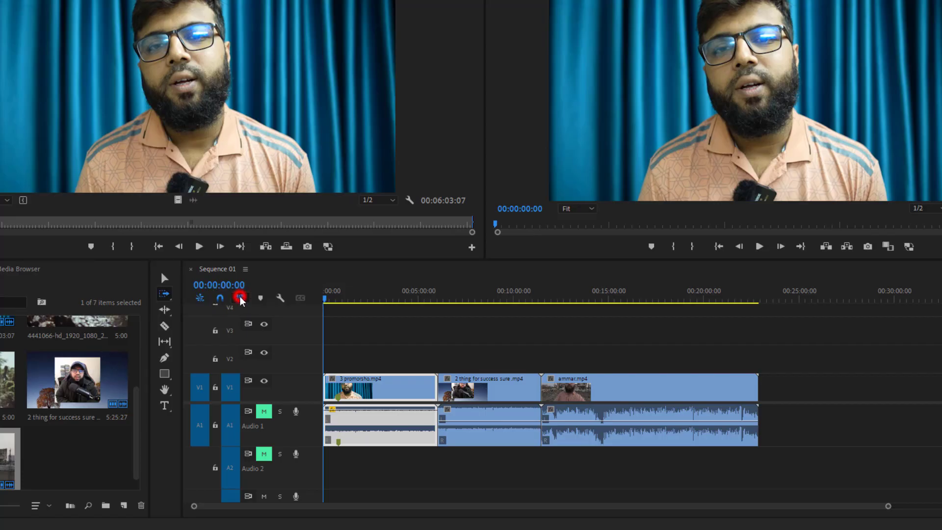
pyautogui.click(167, 297)
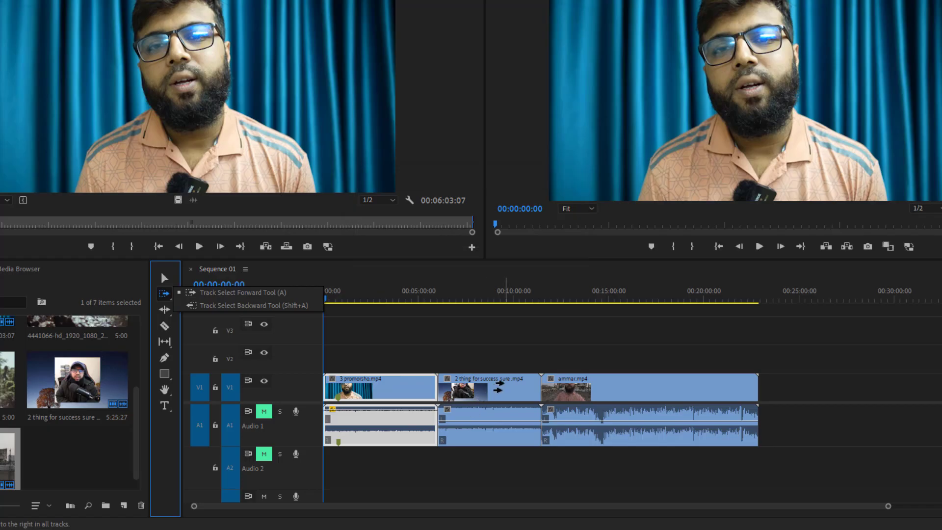
pyautogui.click(501, 383)
pyautogui.moveTo(501, 383)
pyautogui.mouseDown()
pyautogui.moveTo(554, 385)
pyautogui.moveTo(628, 346)
pyautogui.moveTo(647, 365)
pyautogui.moveTo(506, 367)
pyautogui.mouseUp()
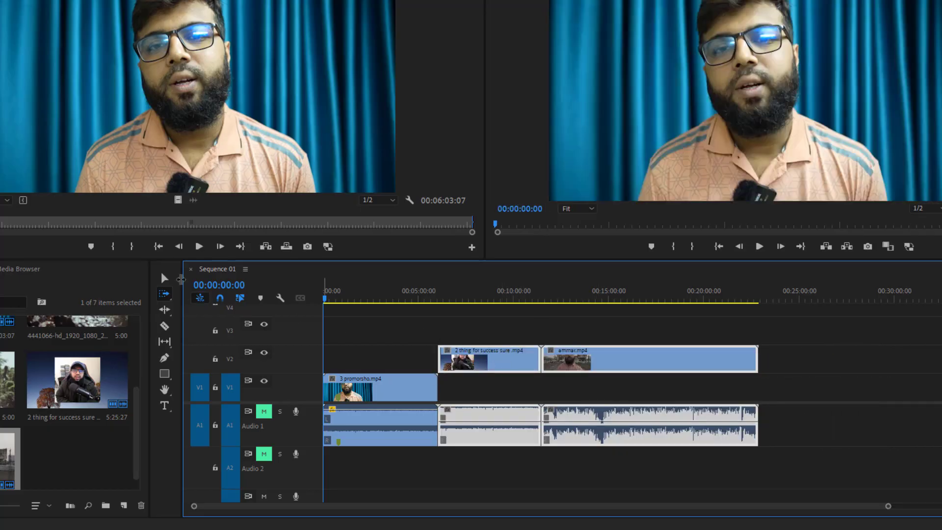
# - Use the Track Select Backward tool to select everything back from 3 promorsho.mp4, from ammar.mp4, and from "2 thing for success sure .mp4"
pyautogui.click(164, 294)
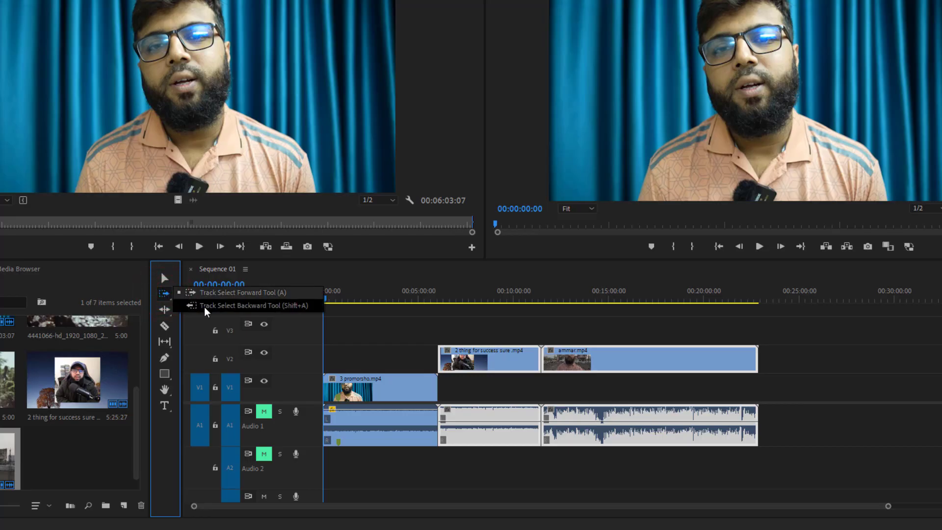
pyautogui.click(240, 306)
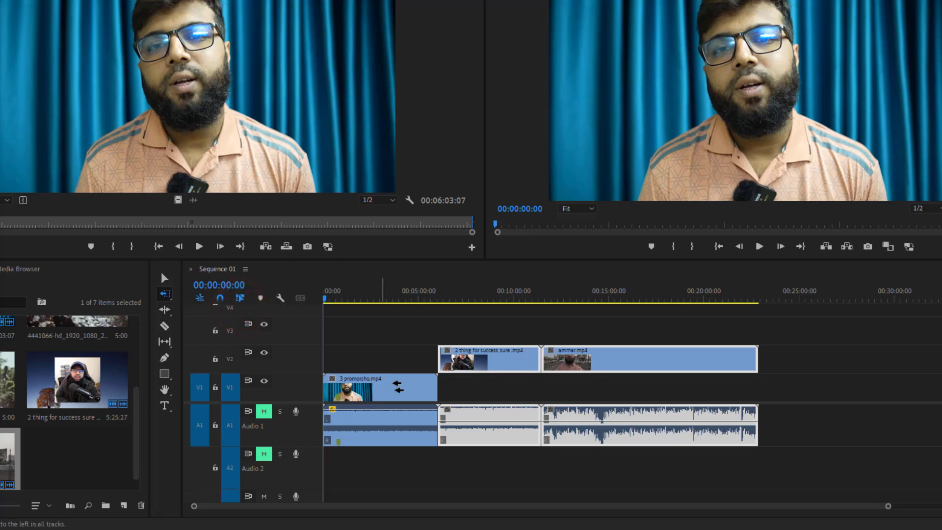
pyautogui.click(355, 388)
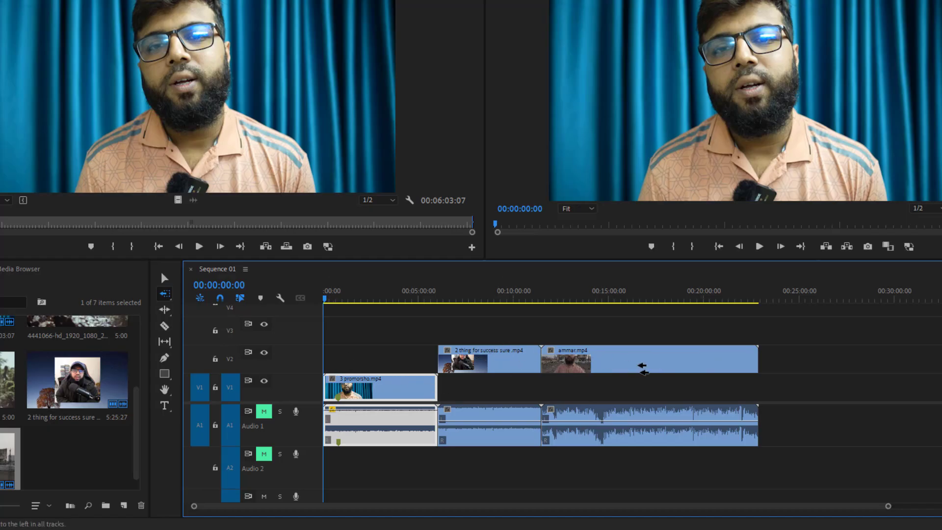
pyautogui.click(677, 359)
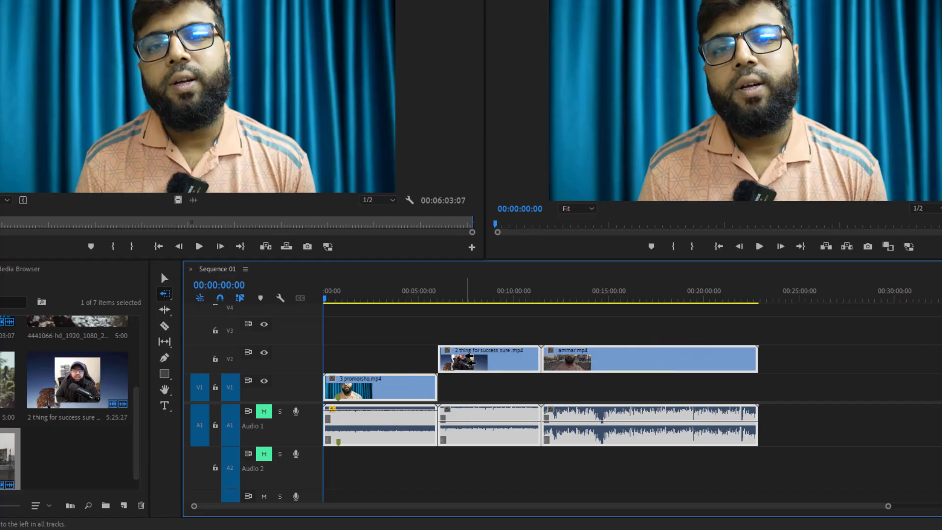
pyautogui.click(467, 365)
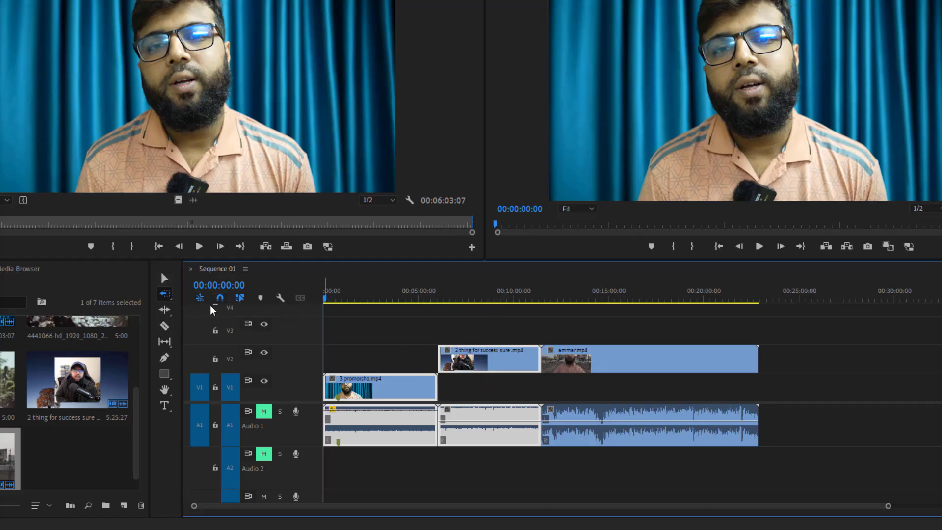
# - With the Selection tool, return the two video clips on track V2 to V1, behind 3 promorsho.mp4
pyautogui.click(165, 310)
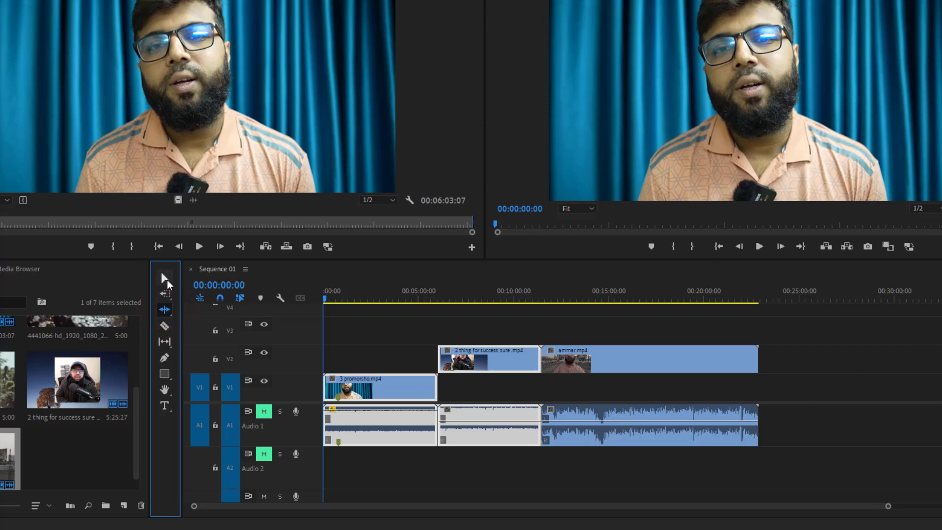
pyautogui.click(165, 279)
pyautogui.moveTo(505, 338); pyautogui.dragTo(580, 387)
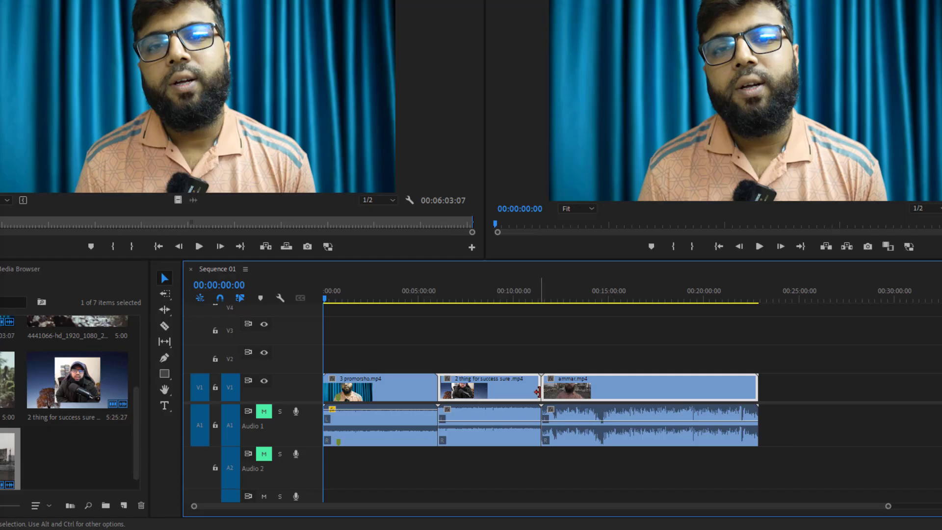
# - Try trimming the video and audio end of "2 thing for success sure .mp4" to about 00:09:00 and closing the gap with ammar.mp4
pyautogui.moveTo(537, 391); pyautogui.dragTo(494, 390)
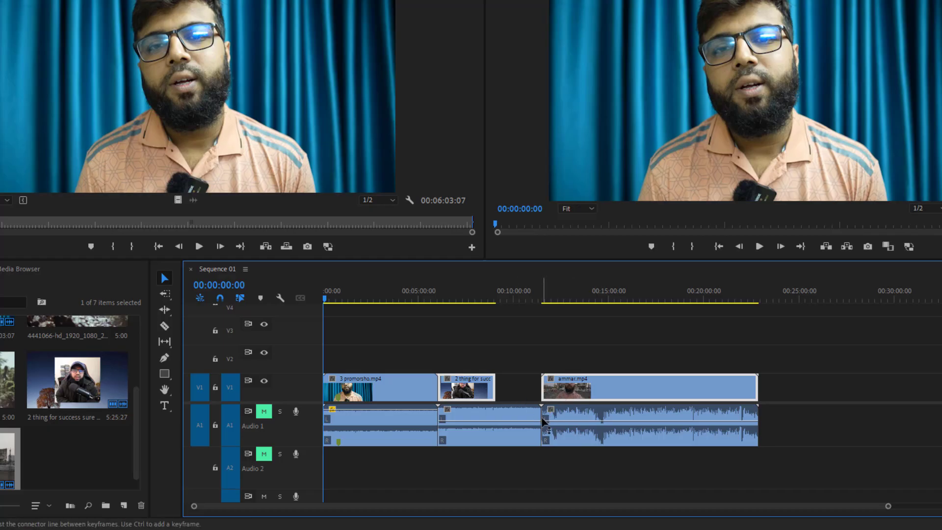
pyautogui.moveTo(541, 421); pyautogui.dragTo(540, 421)
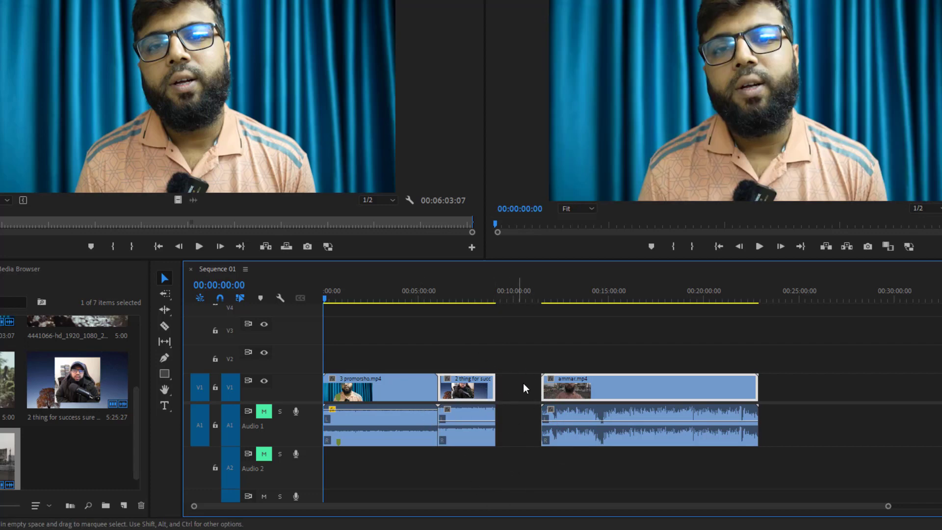
pyautogui.moveTo(571, 359); pyautogui.dragTo(504, 433)
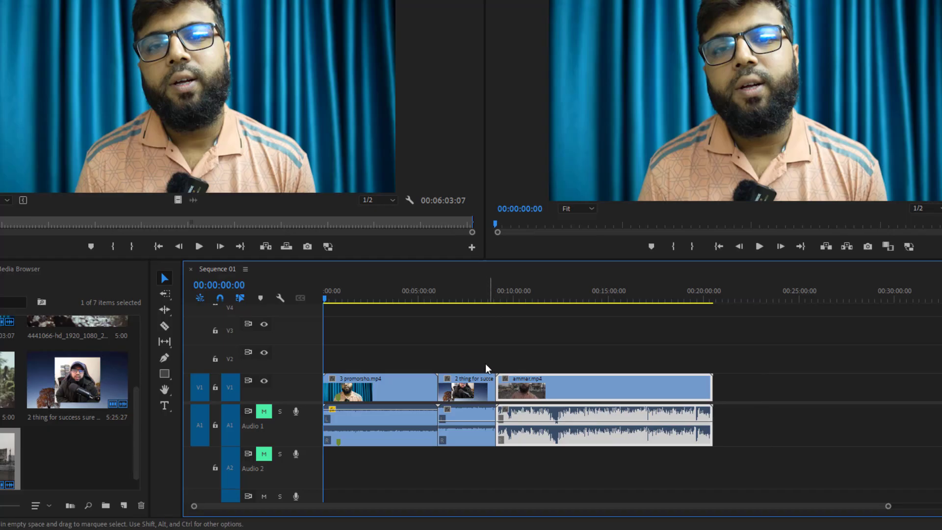
pyautogui.moveTo(489, 386); pyautogui.dragTo(541, 387)
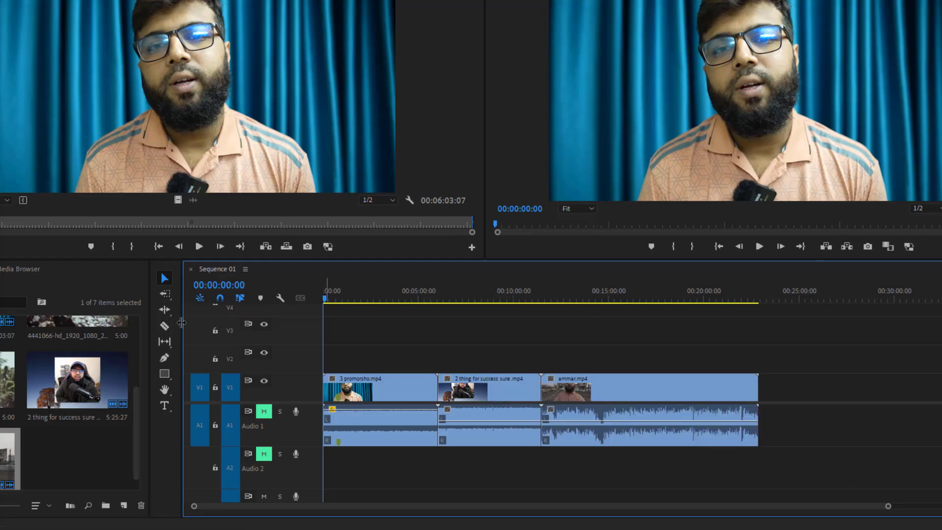
# - Use the Ripple Edit tool to shorten the audio and video of "2 thing for success sure .mp4" to a duration of about 00:03:23
pyautogui.click(165, 309)
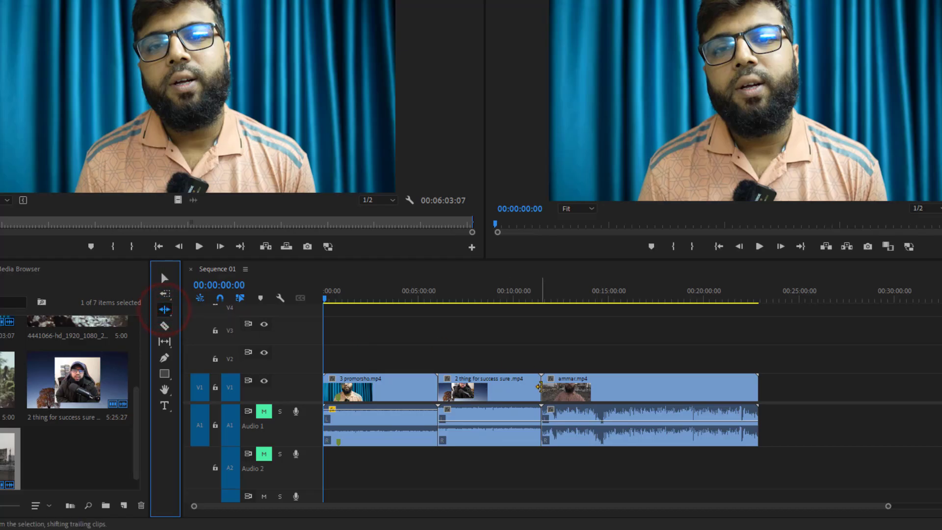
pyautogui.moveTo(540, 389); pyautogui.dragTo(582, 388)
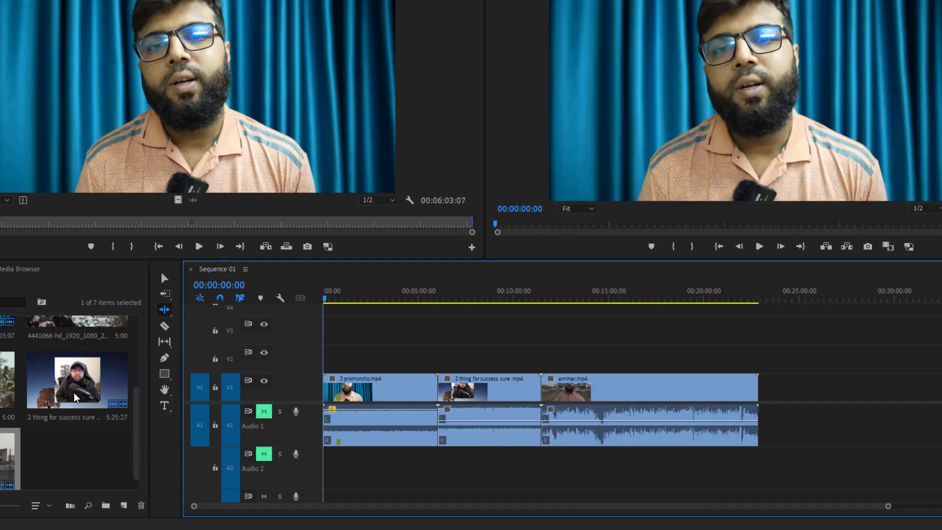
pyautogui.click(166, 310)
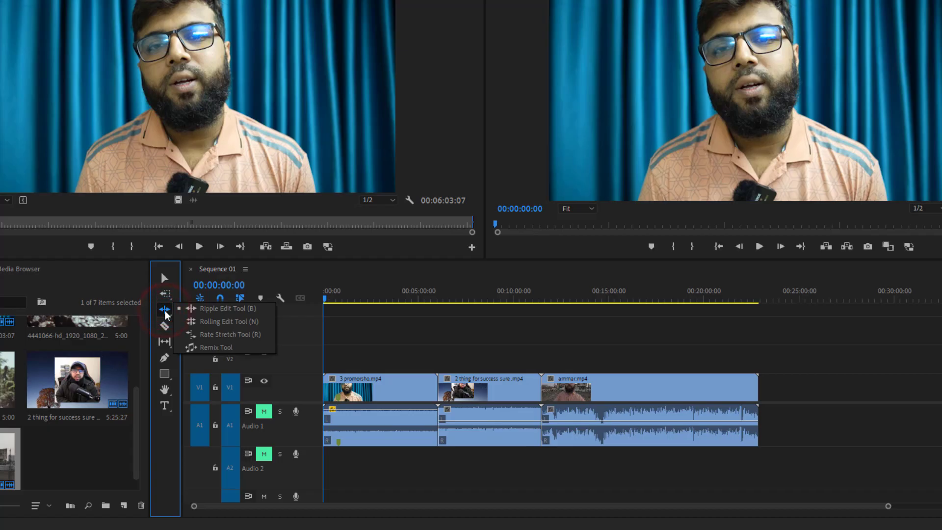
pyautogui.click(228, 310)
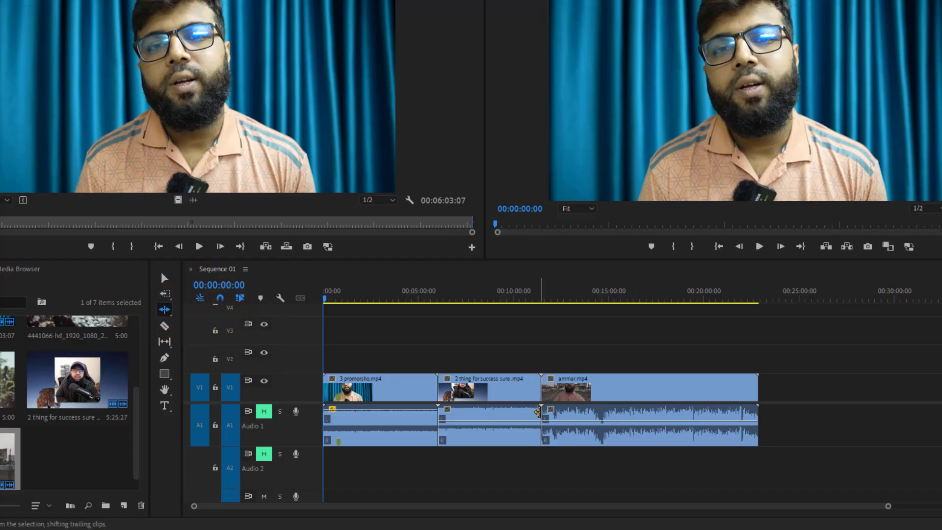
pyautogui.moveTo(538, 412); pyautogui.dragTo(499, 414)
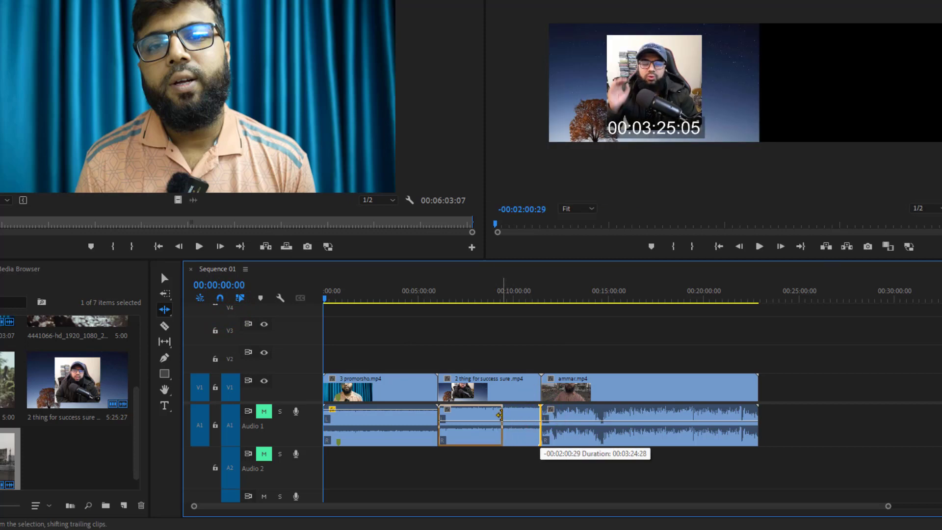
pyautogui.moveTo(499, 415); pyautogui.dragTo(499, 415)
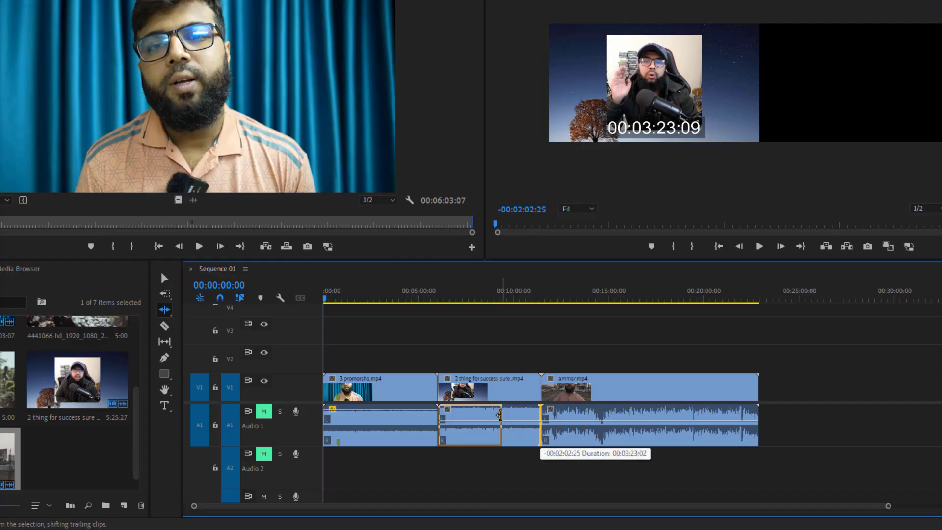
pyautogui.moveTo(498, 415); pyautogui.dragTo(499, 415)
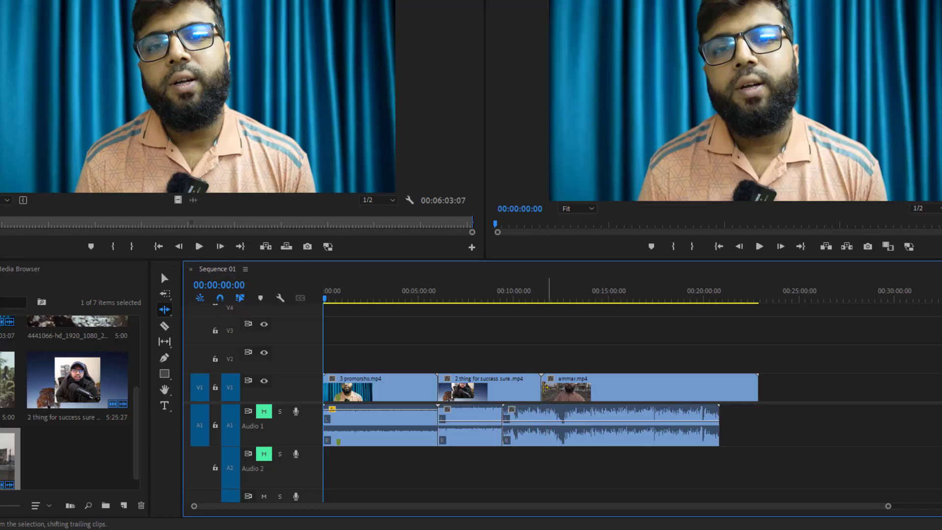
pyautogui.moveTo(538, 386); pyautogui.dragTo(500, 386)
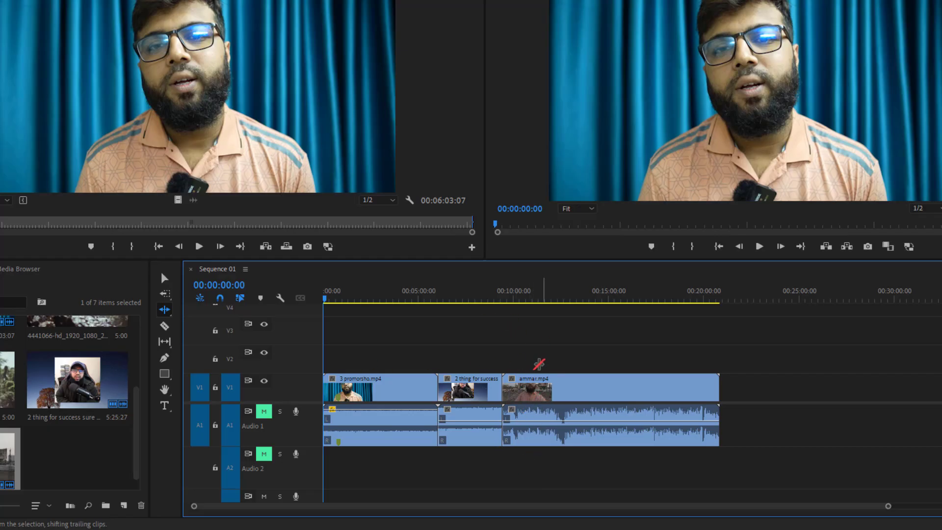
# - Use the Rolling Edit tool to shift the video cut before ammar.mp4 earlier to about 00:09:25, and forward again to about 00:11:30
pyautogui.click(166, 310)
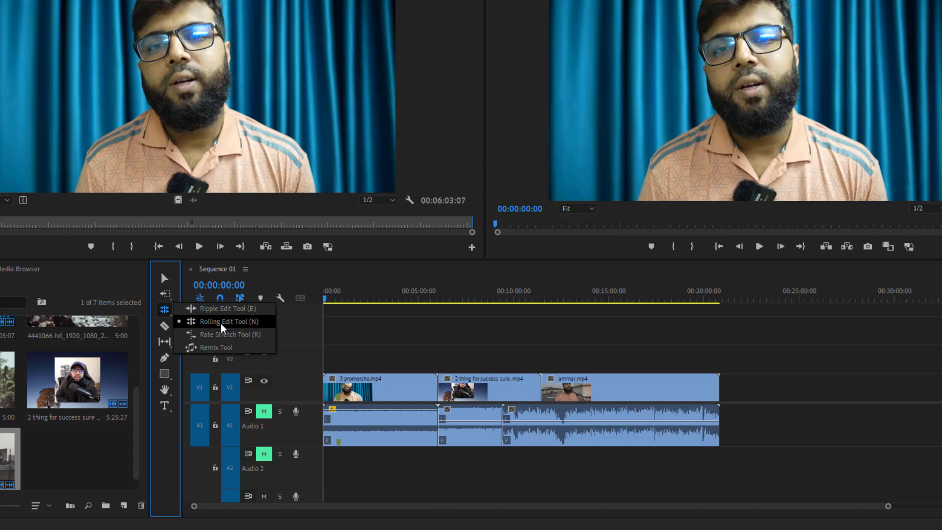
pyautogui.click(220, 322)
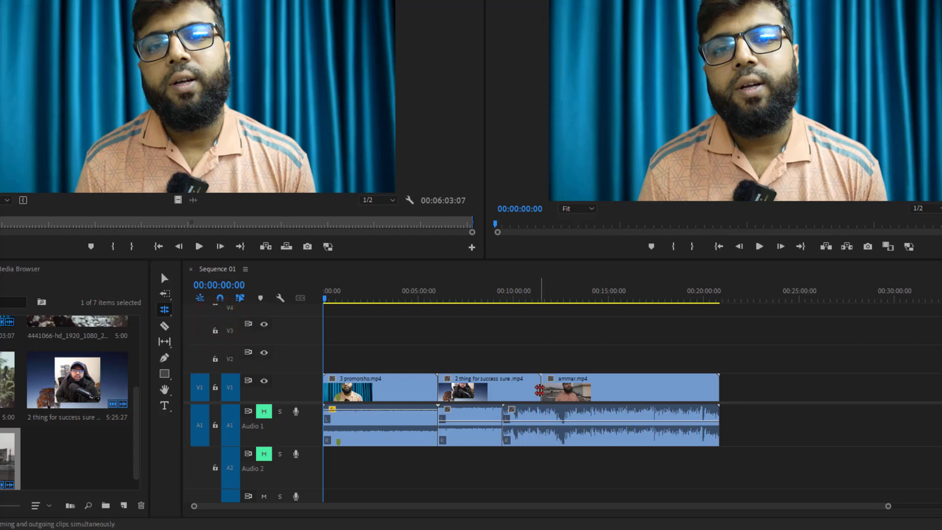
pyautogui.moveTo(542, 389); pyautogui.dragTo(503, 389)
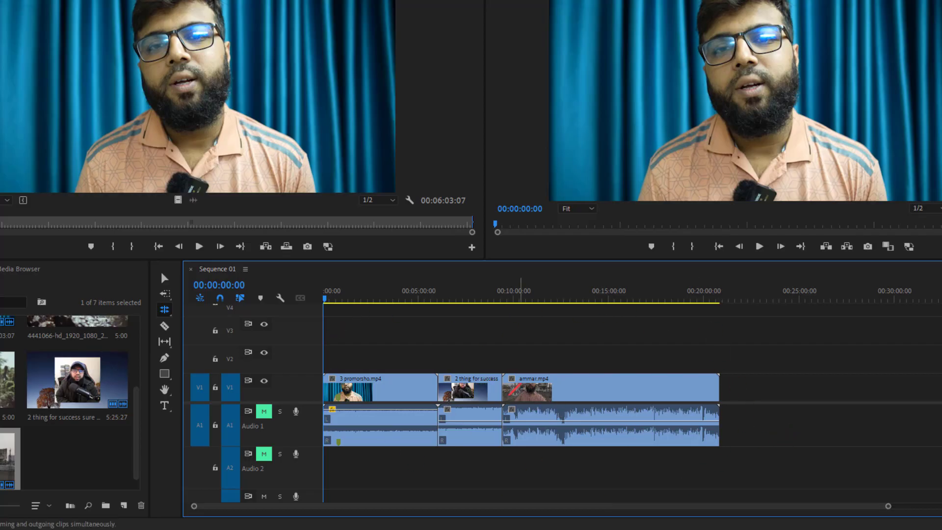
pyautogui.moveTo(503, 387); pyautogui.dragTo(588, 386)
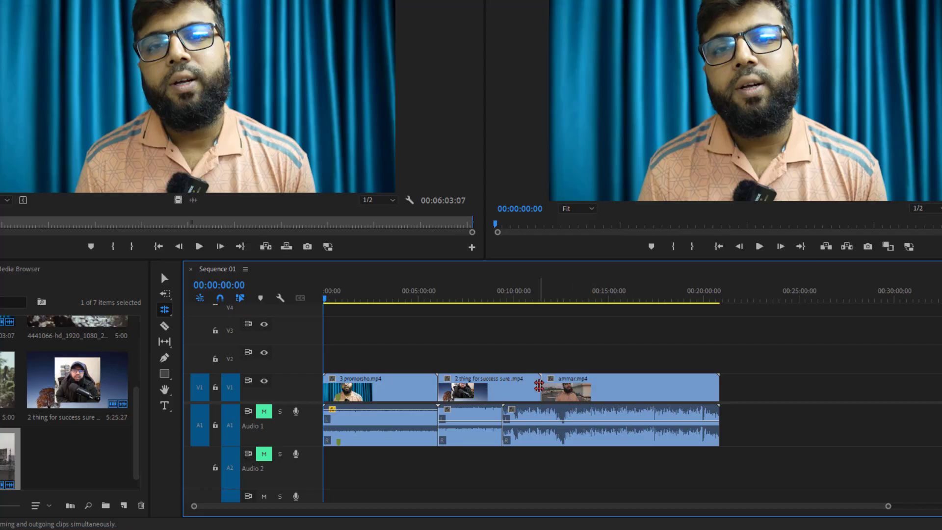
# - With the Rolling Edit tool, move the video cut before ammar.mp4 back to about 00:09:25, in line with its audio cut
pyautogui.moveTo(545, 383); pyautogui.dragTo(503, 382)
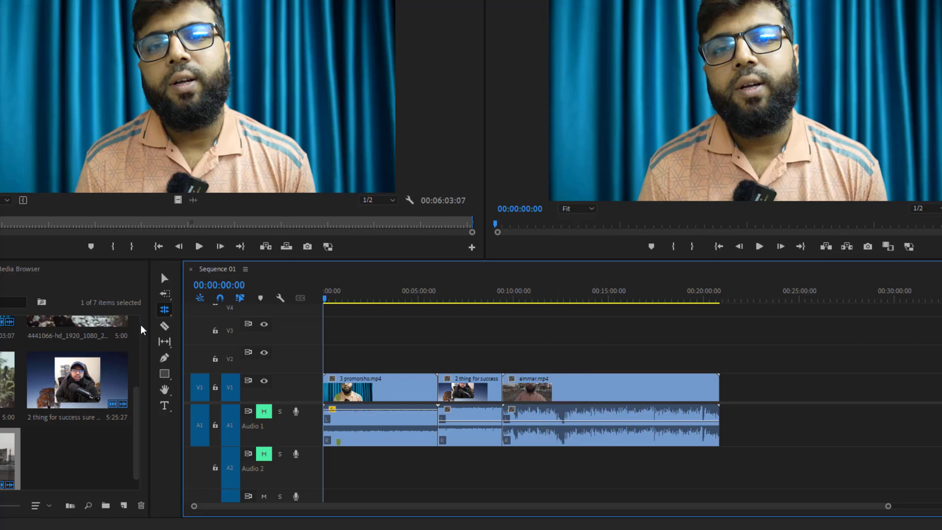
# - Use the Rate Stretch tool to slow the video of ammar.mp4 to 72.73%, extending its end to about 00:25:00, and preview it at 00:21:25:26
pyautogui.click(164, 311)
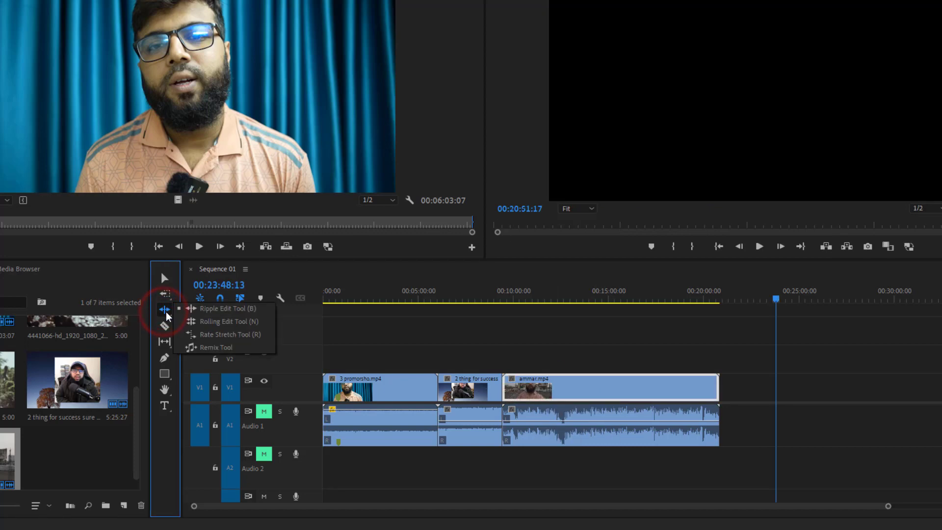
pyautogui.click(237, 339)
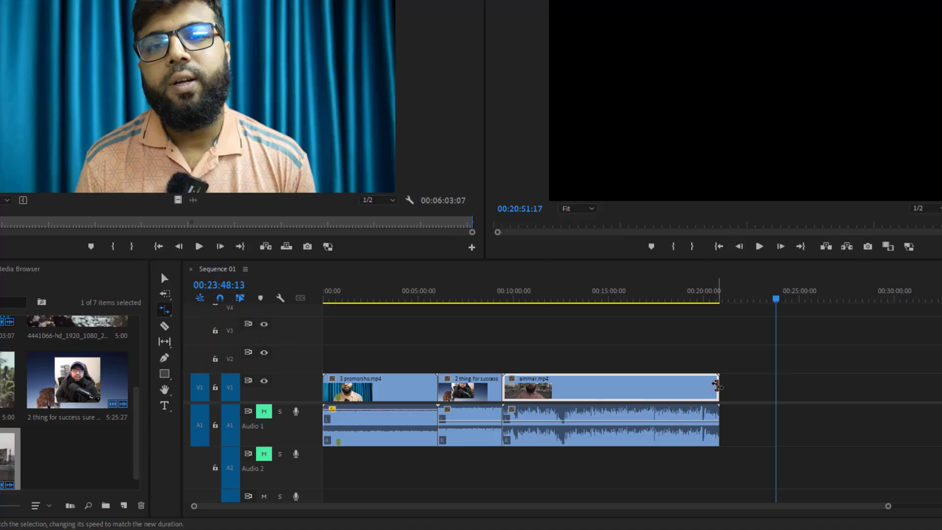
pyautogui.moveTo(716, 386); pyautogui.dragTo(799, 388)
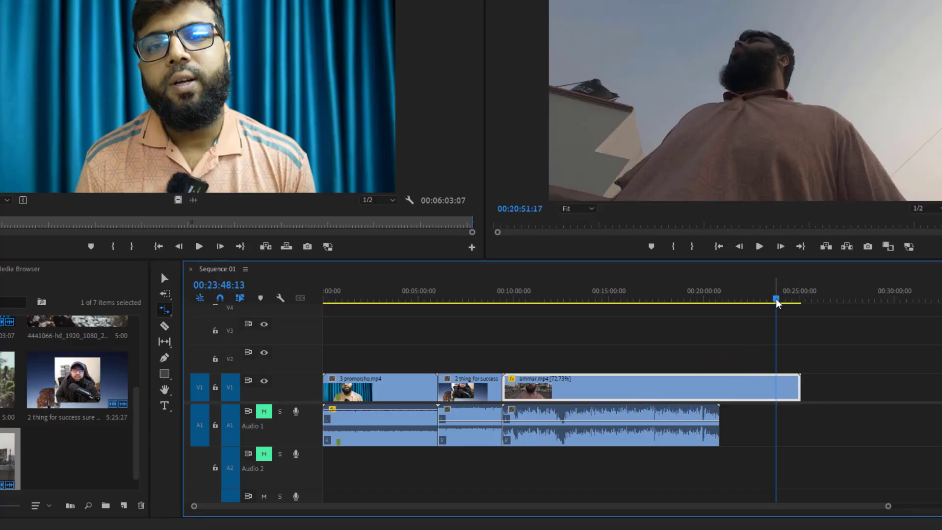
pyautogui.moveTo(774, 299); pyautogui.dragTo(731, 321)
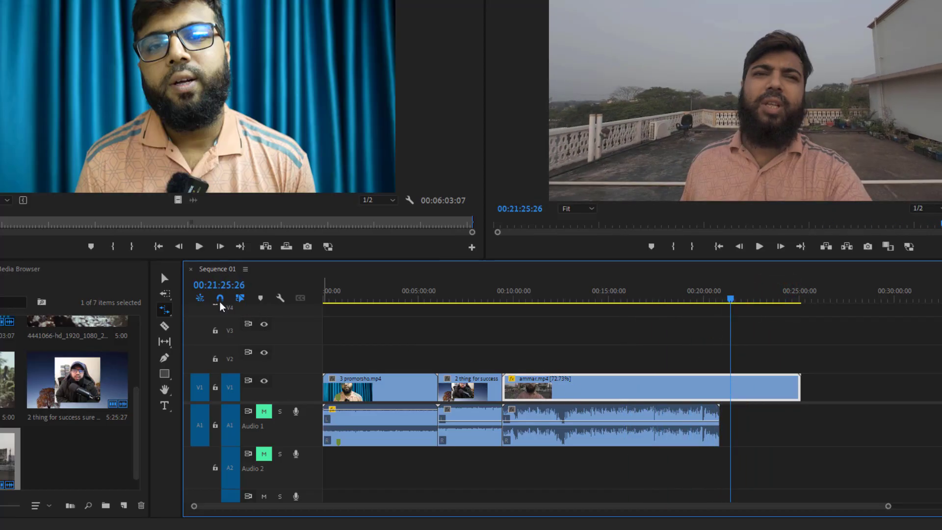
# - With the Selection tool, move ammar.mp4 later to start at about 00:11:50, leaving a gap after "2 thing for success sure .mp4"
pyautogui.click(163, 279)
pyautogui.moveTo(560, 381); pyautogui.dragTo(604, 436)
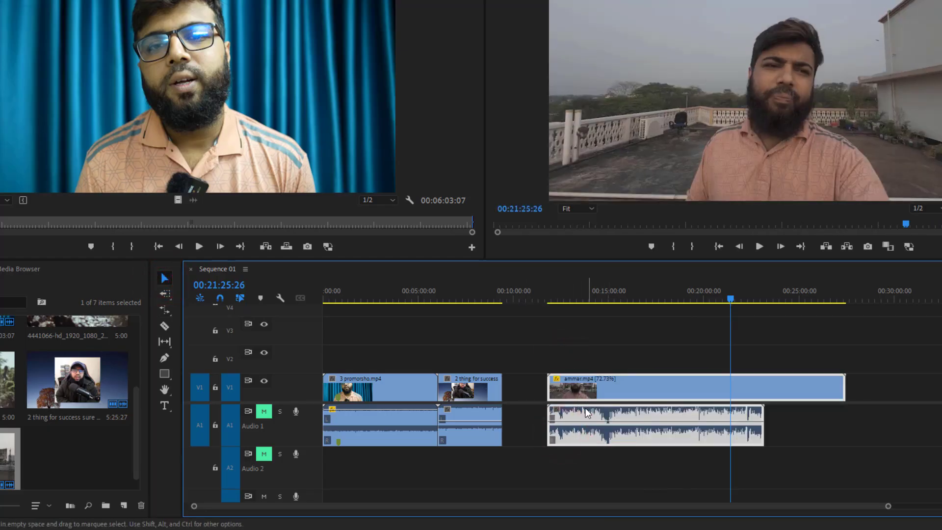
pyautogui.click(484, 390)
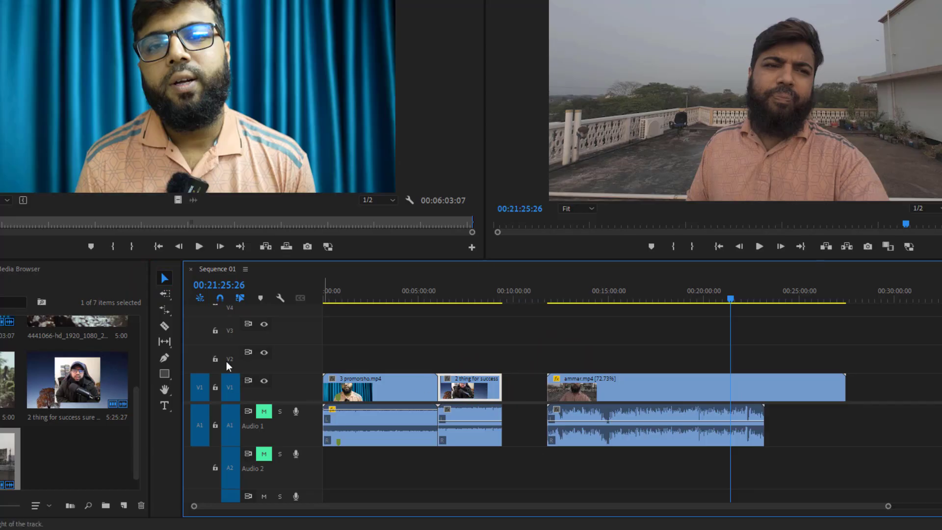
# - Rate-stretch the video of "2 thing for success sure .mp4" to fill the gap up to ammar.mp4
pyautogui.click(167, 310)
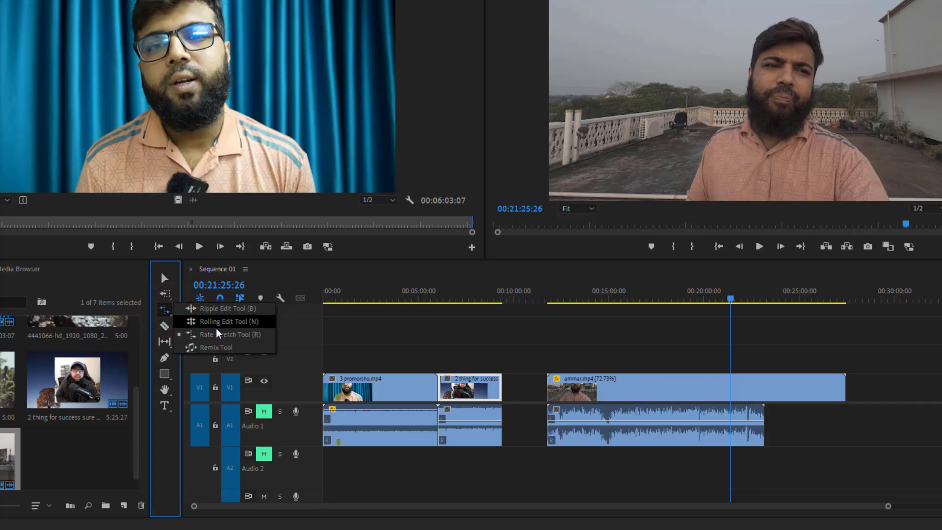
pyautogui.click(237, 336)
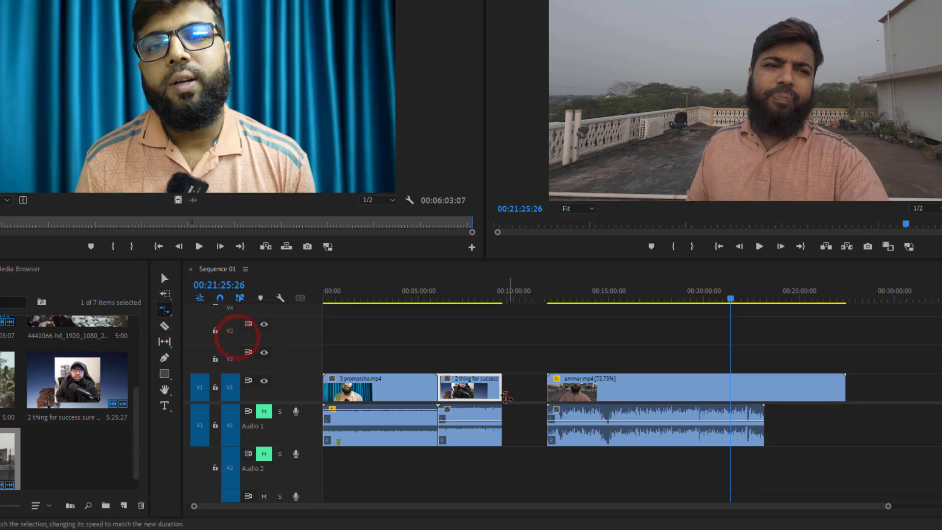
pyautogui.moveTo(506, 397); pyautogui.dragTo(529, 382)
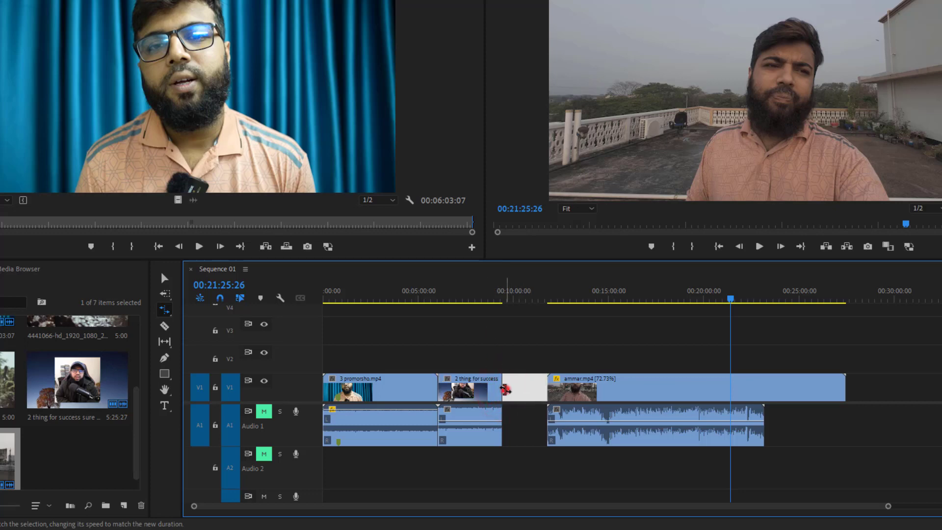
pyautogui.moveTo(504, 387); pyautogui.dragTo(545, 385)
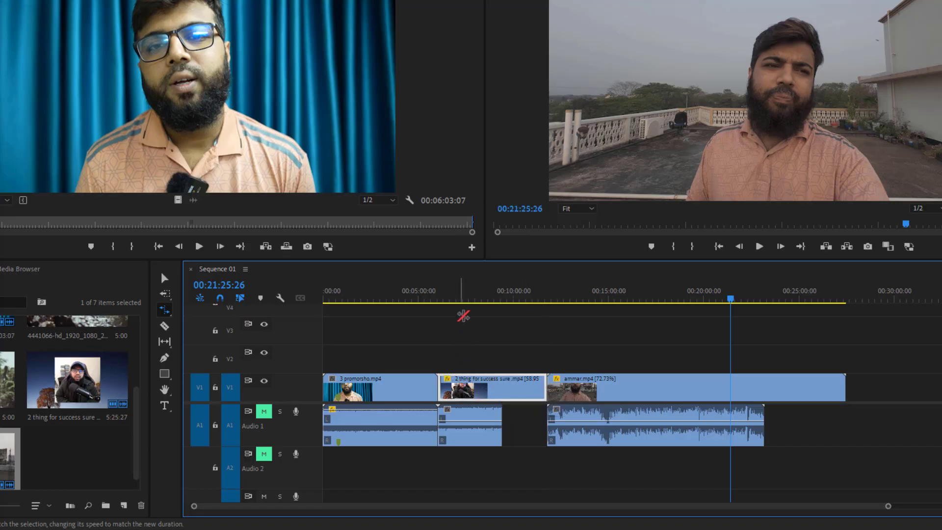
# - Preview the stretched clip at 00:09:53:19 and 00:08:22:13, and try rate-stretching its end back to about 00:09:25
pyautogui.moveTo(728, 299); pyautogui.dragTo(512, 310)
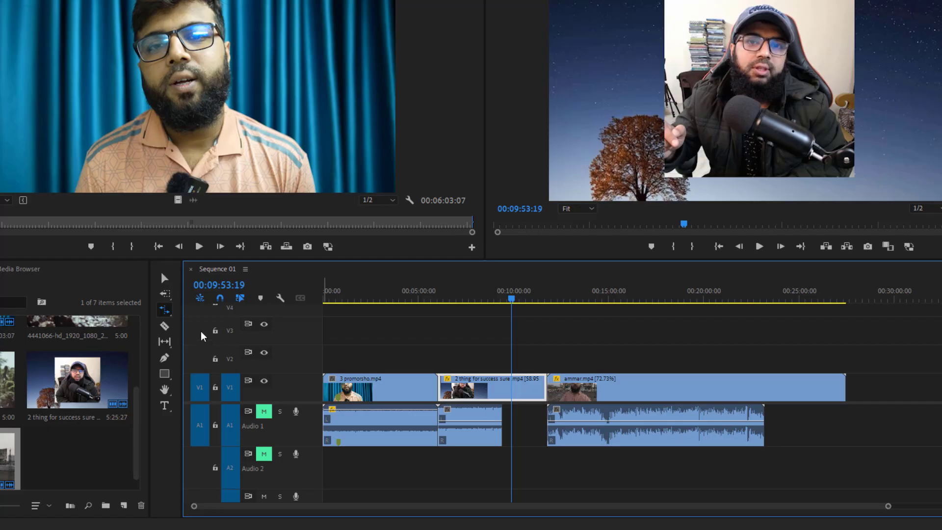
pyautogui.click(165, 309)
pyautogui.moveTo(513, 300); pyautogui.dragTo(482, 300)
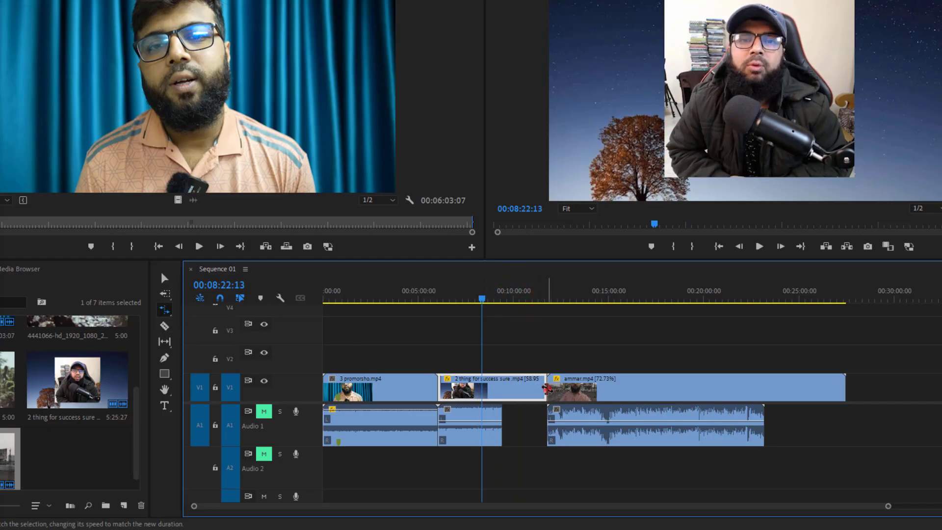
pyautogui.moveTo(547, 388); pyautogui.dragTo(501, 388)
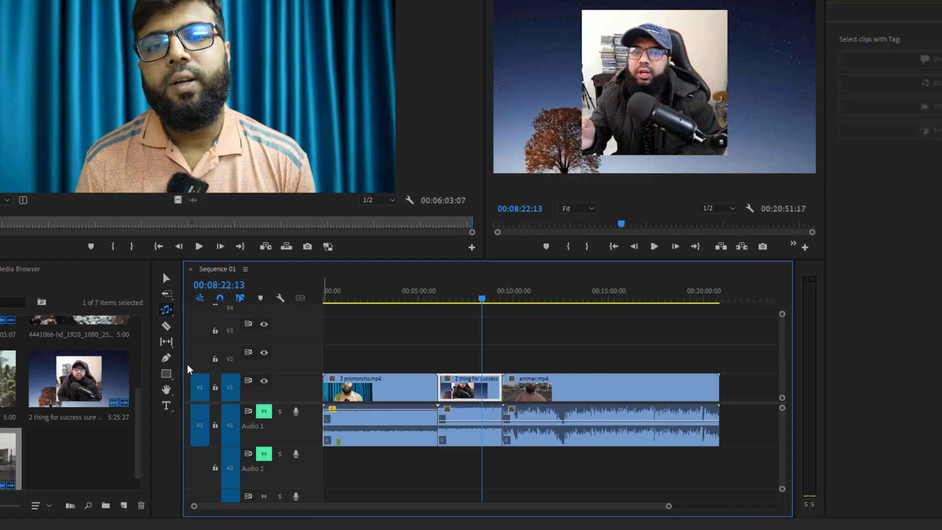
# - Use the Razor tool to cut the video of ammar.mp4 at 00:12:16:27 and at about 00:14:30 and 00:17:25
pyautogui.click(166, 309)
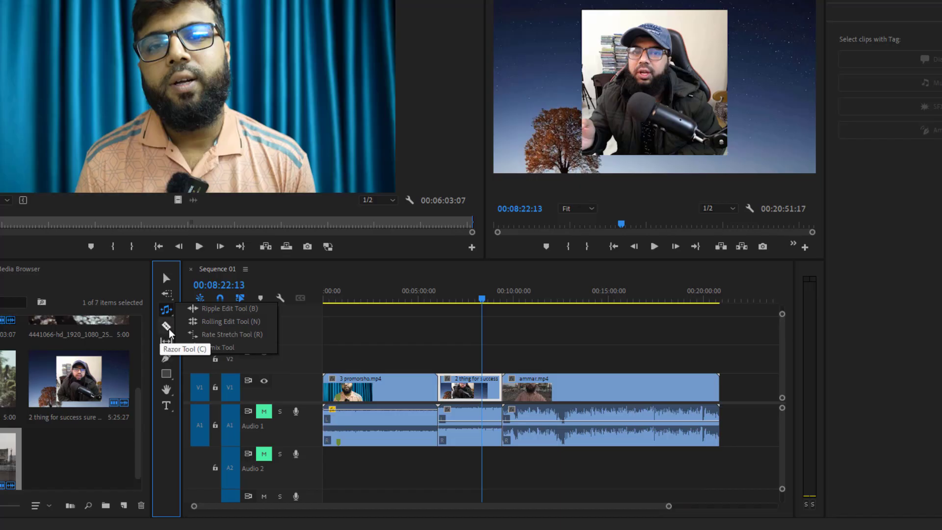
pyautogui.moveTo(481, 301); pyautogui.dragTo(556, 338)
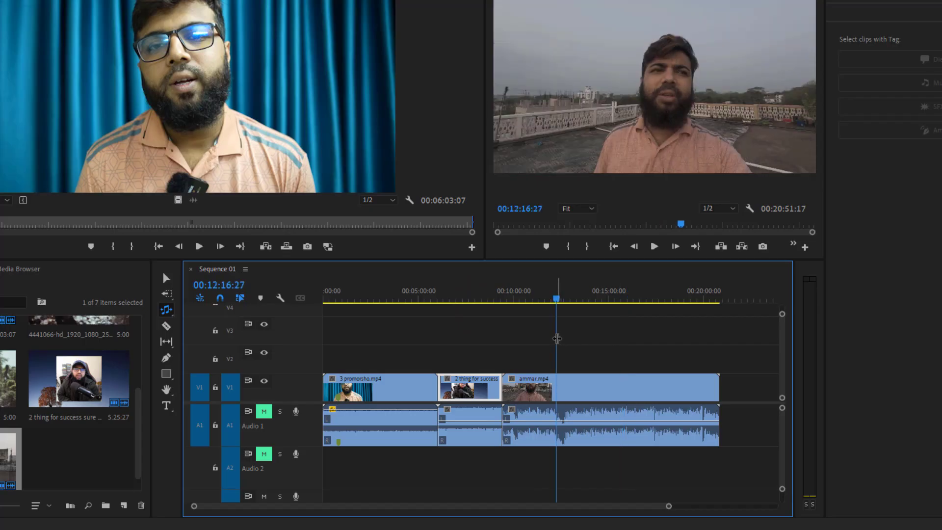
pyautogui.click(167, 326)
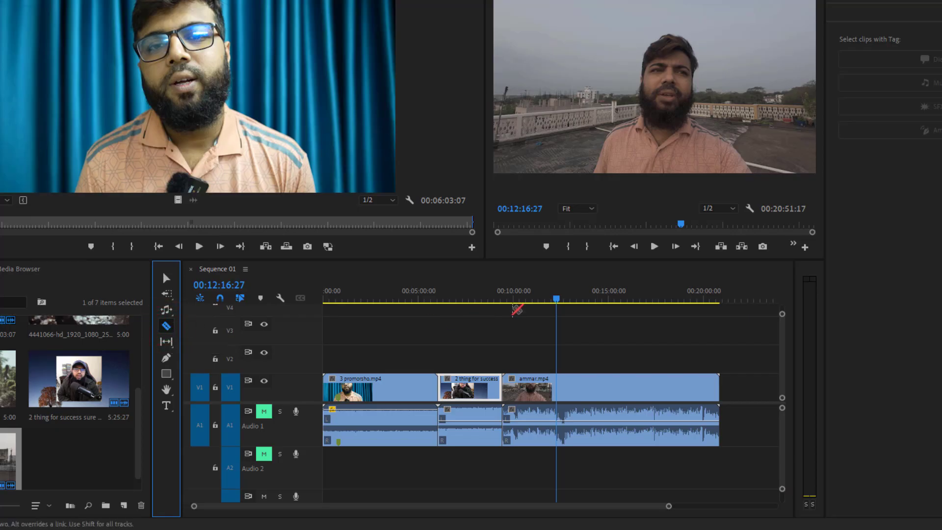
pyautogui.click(557, 398)
pyautogui.click(557, 303)
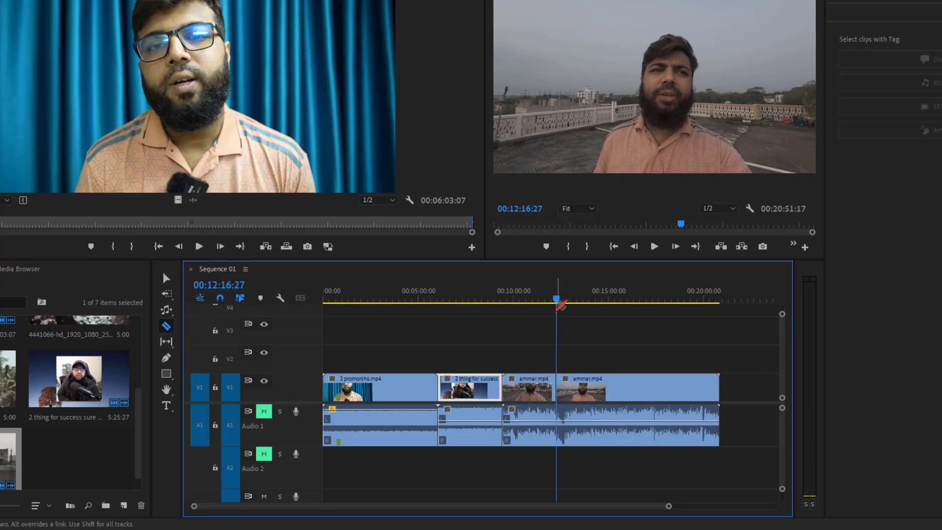
pyautogui.click(600, 390)
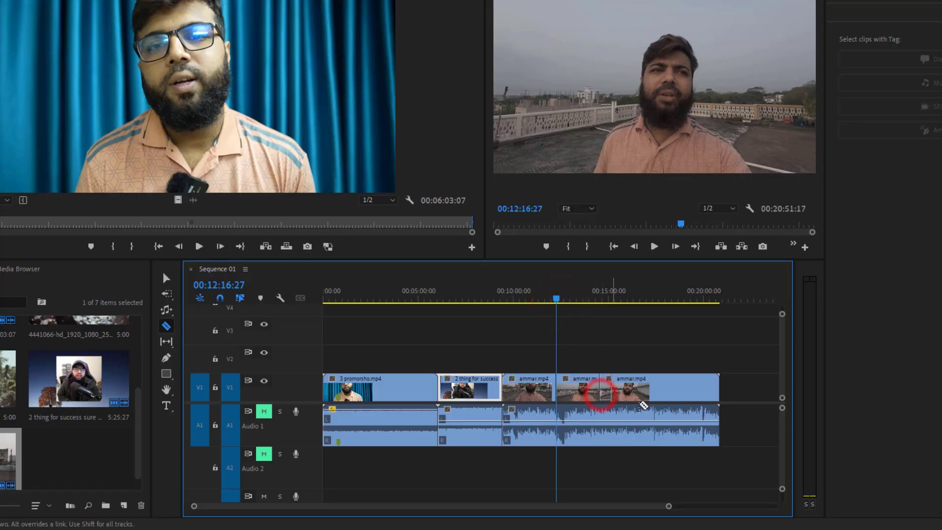
pyautogui.click(689, 401)
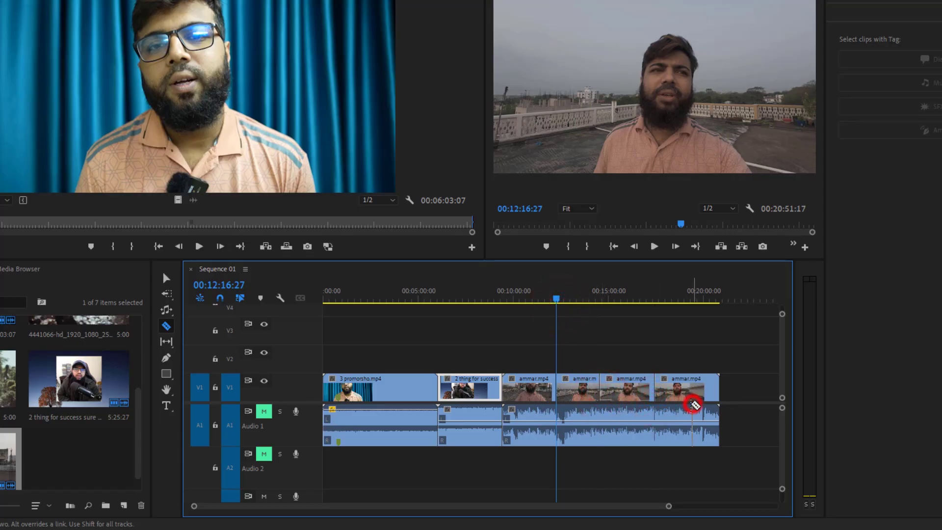
# - Cut the audio of ammar.mp4 with the Razor tool at about 00:19:15 and 00:12:45
pyautogui.click(690, 415)
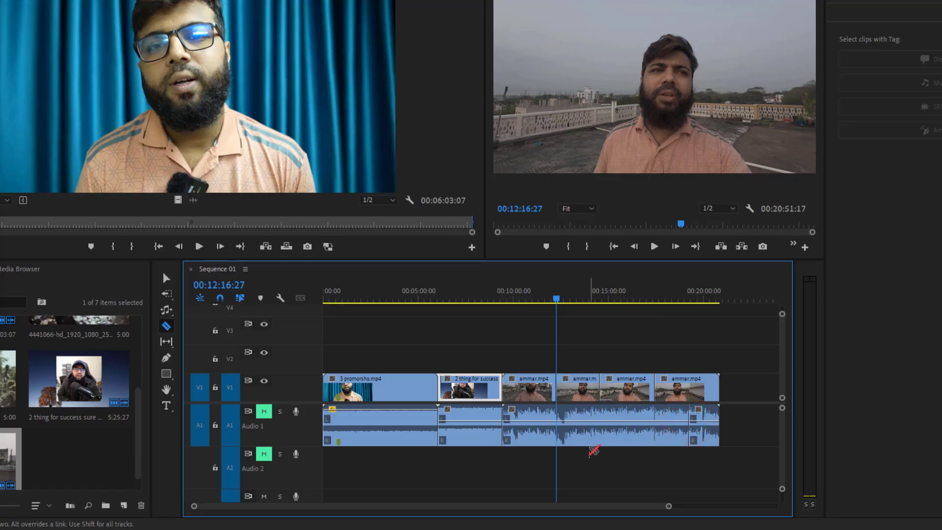
pyautogui.click(566, 425)
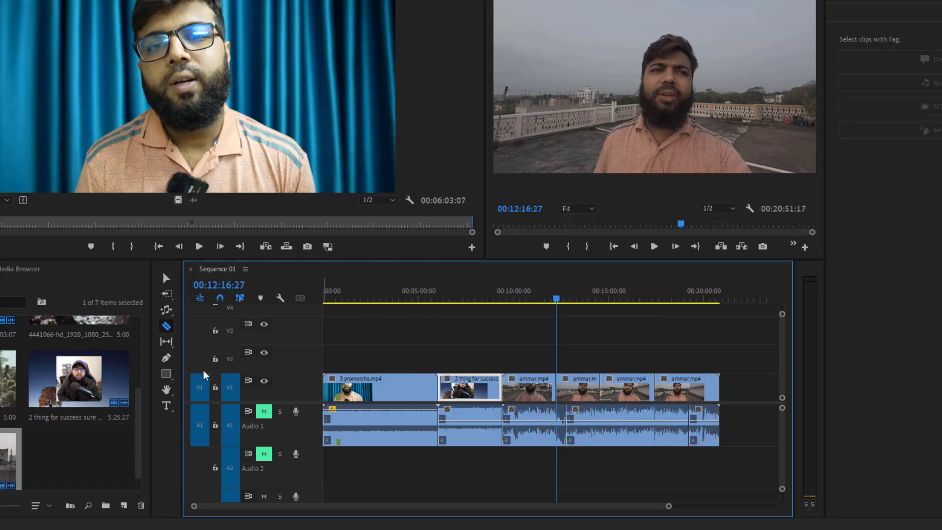
pyautogui.click(166, 357)
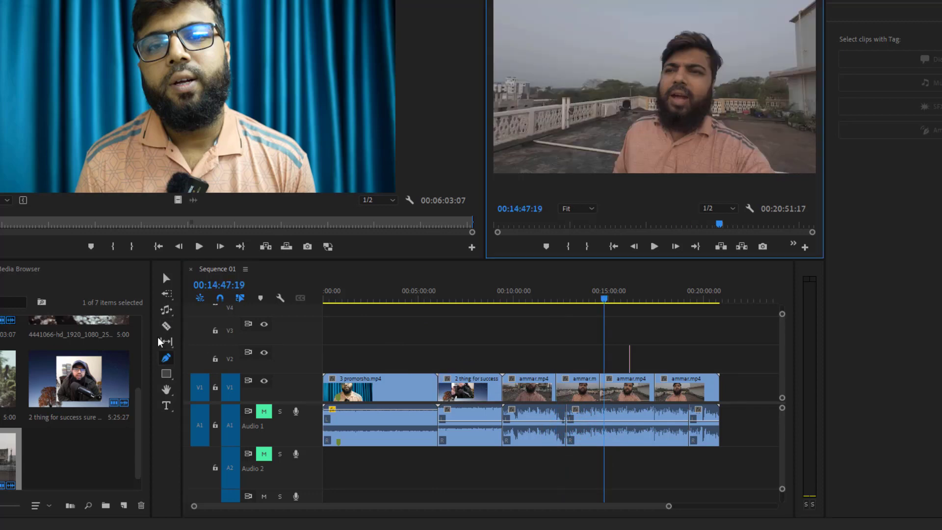
pyautogui.click(167, 342)
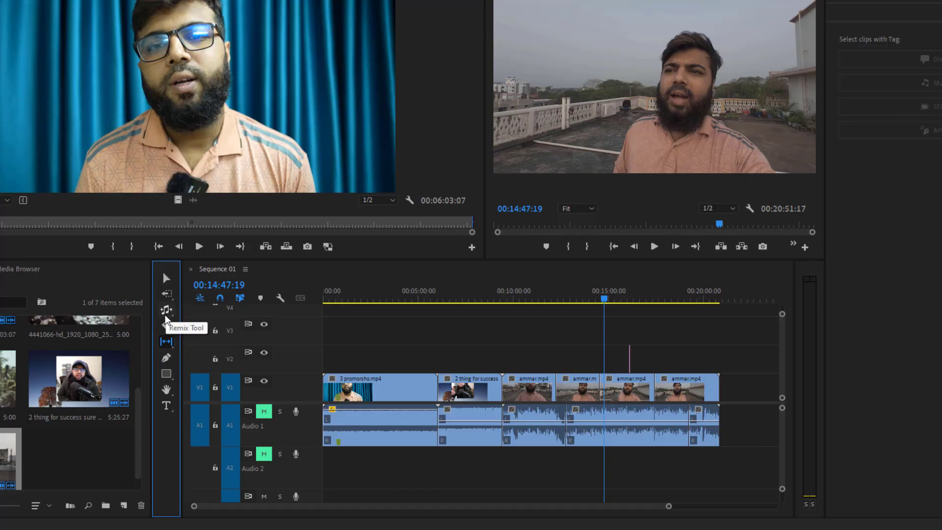
pyautogui.click(168, 360)
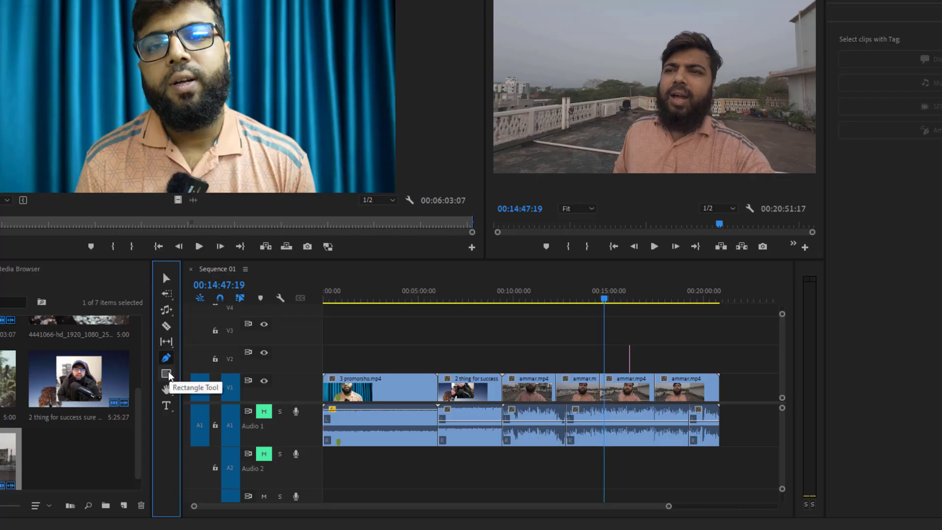
# - With the Rectangle tool, draw several overlapping grey rectangles on the program picture at 00:14:47:19
pyautogui.click(168, 372)
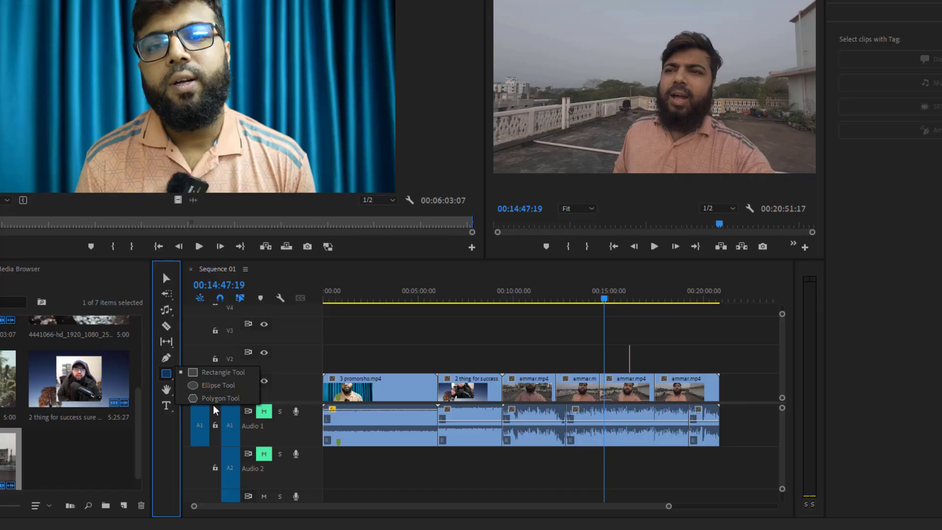
pyautogui.click(205, 373)
pyautogui.moveTo(546, 38)
pyautogui.mouseDown()
pyautogui.moveTo(590, 77)
pyautogui.moveTo(707, 66)
pyautogui.moveTo(692, 70)
pyautogui.mouseUp()
pyautogui.click(609, 55)
pyautogui.moveTo(617, 91); pyautogui.dragTo(694, 117)
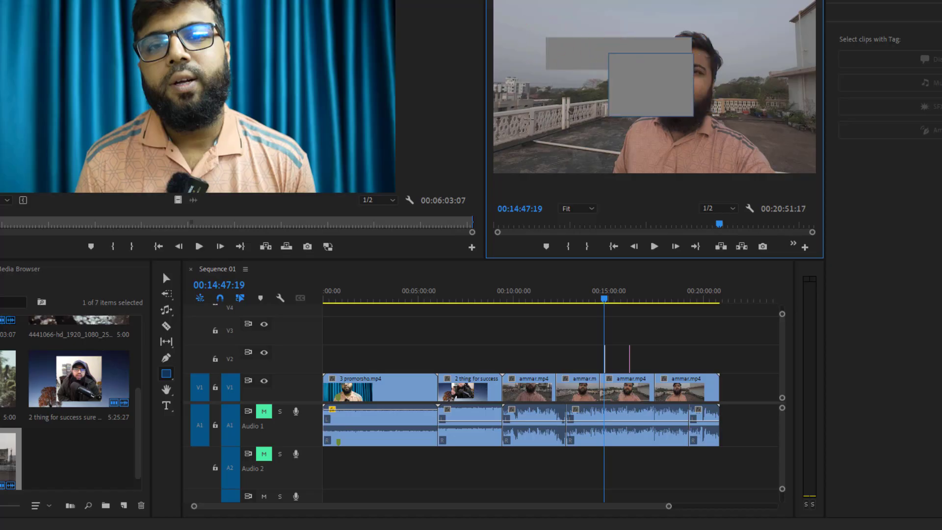
pyautogui.moveTo(516, 106); pyautogui.dragTo(622, 134)
pyautogui.moveTo(631, 139); pyautogui.dragTo(637, 133)
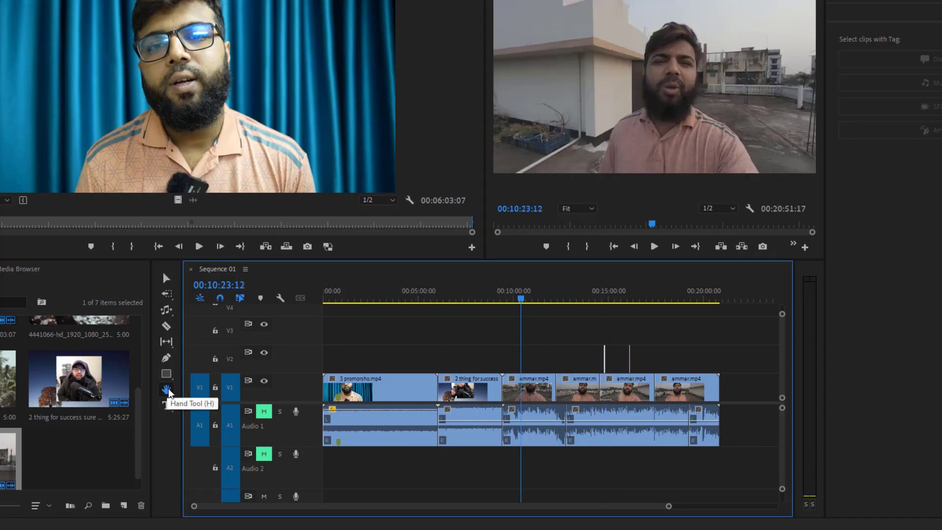
# - Try the Hand tool on the program picture at 00:10:23:12
pyautogui.click(167, 389)
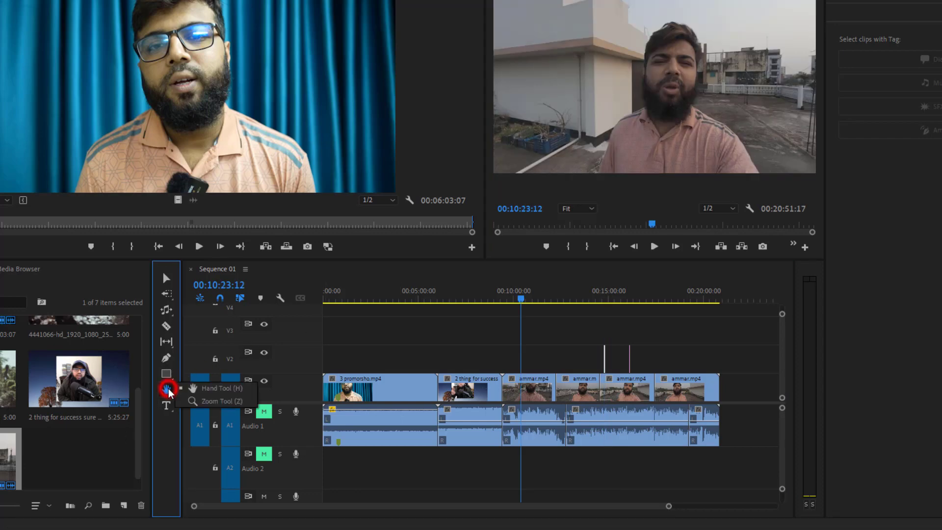
pyautogui.click(625, 65)
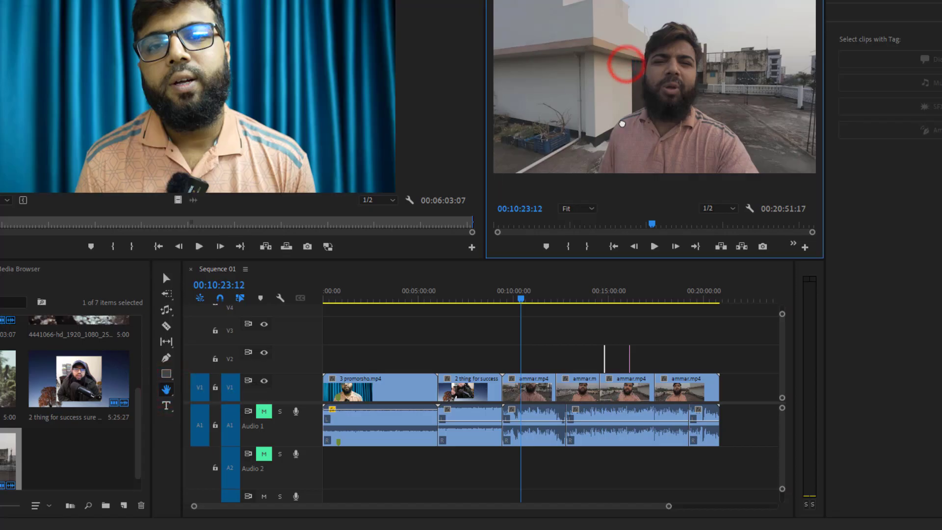
pyautogui.click(615, 137)
pyautogui.click(719, 72)
# - With the Type tool, add a text box containing a first name over the building wall in the frame at 00:10:23:12
pyautogui.click(166, 405)
pyautogui.moveTo(547, 28); pyautogui.dragTo(599, 64)
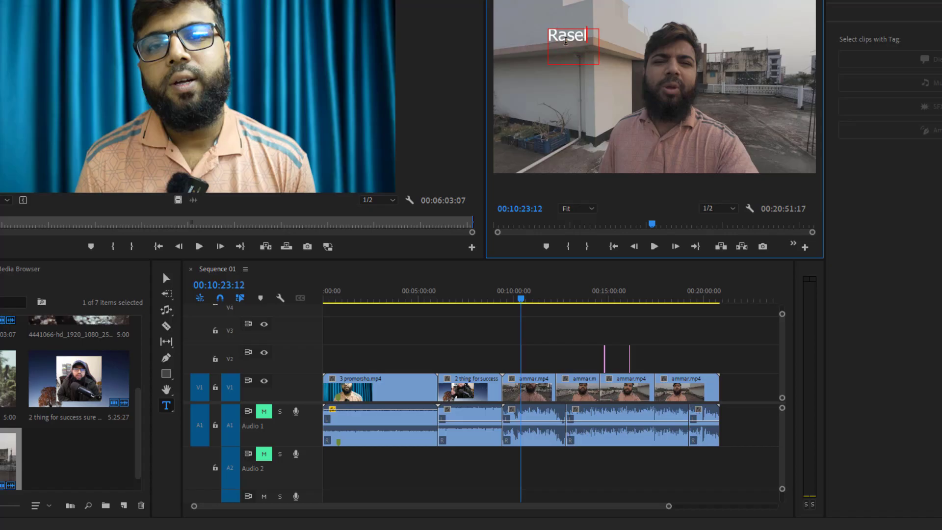
# - Try the Zoom tool on the program picture and move the playhead back to 00:04:01:27
pyautogui.click(166, 389)
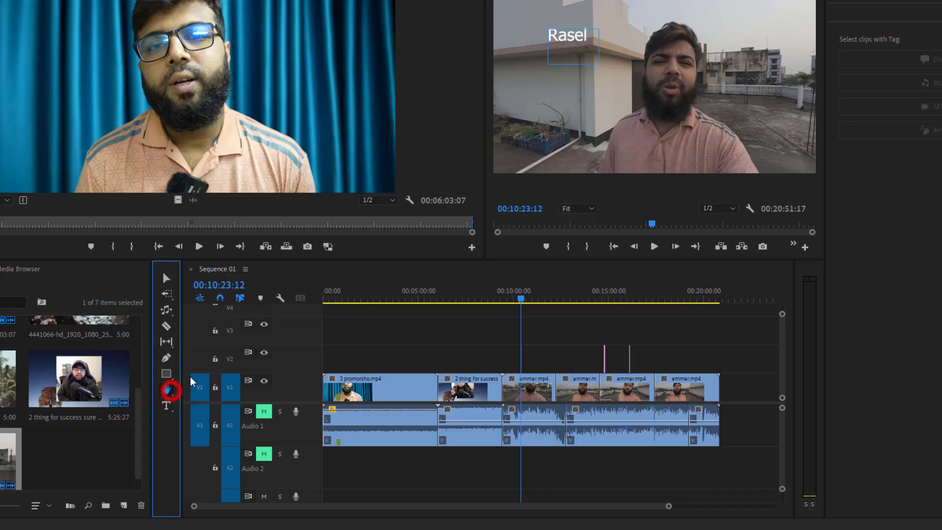
pyautogui.click(167, 389)
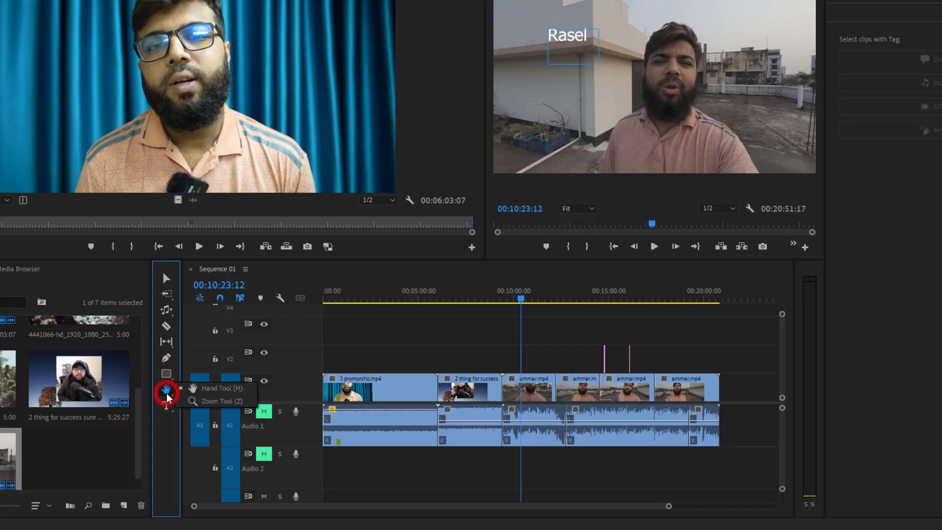
pyautogui.click(209, 402)
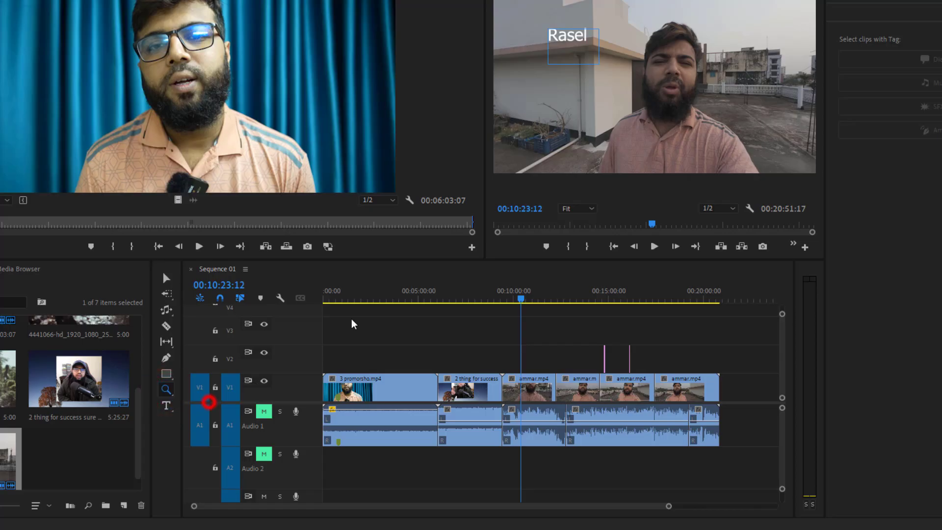
pyautogui.click(645, 60)
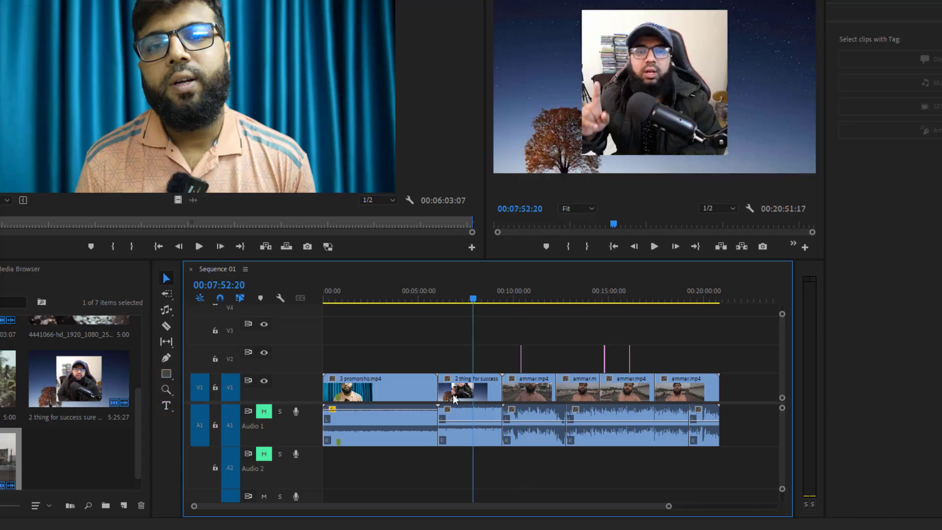
pyautogui.moveTo(476, 296); pyautogui.dragTo(399, 277)
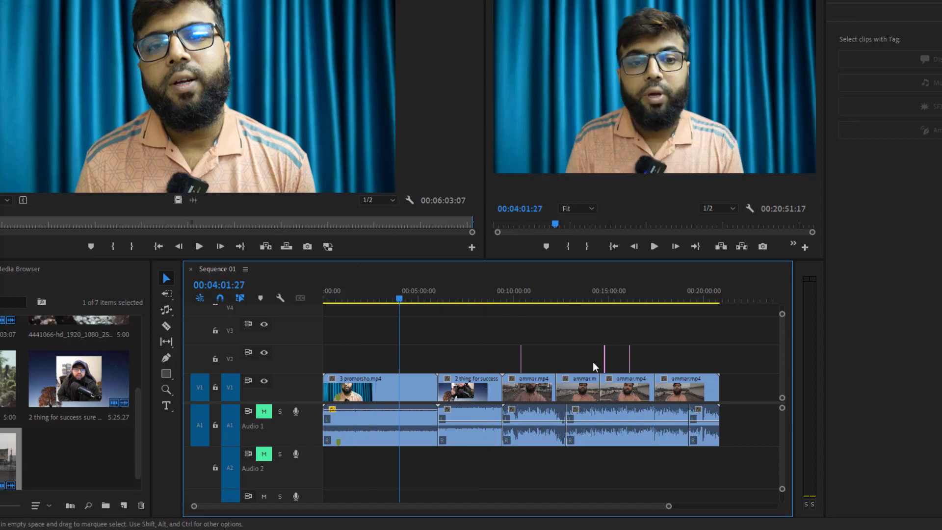